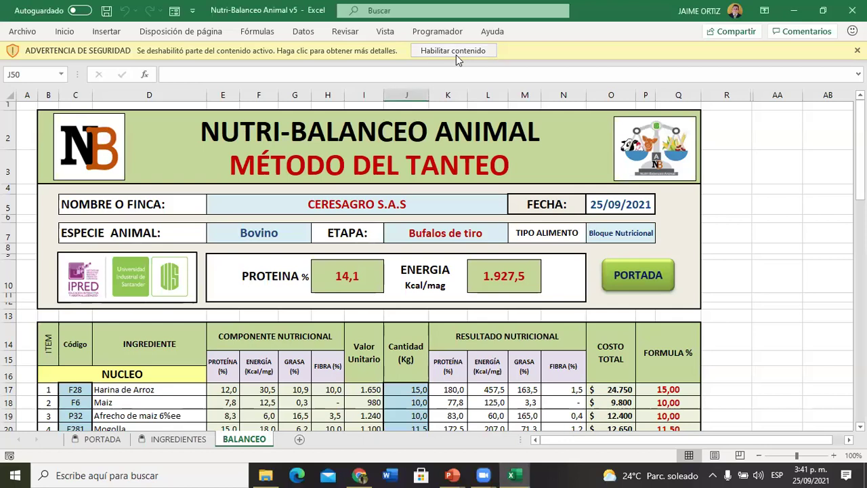
# Step: Enable the workbook's blocked content from the PORTADA sheet and open the INGREDIENTES sheet
pyautogui.click(108, 440)
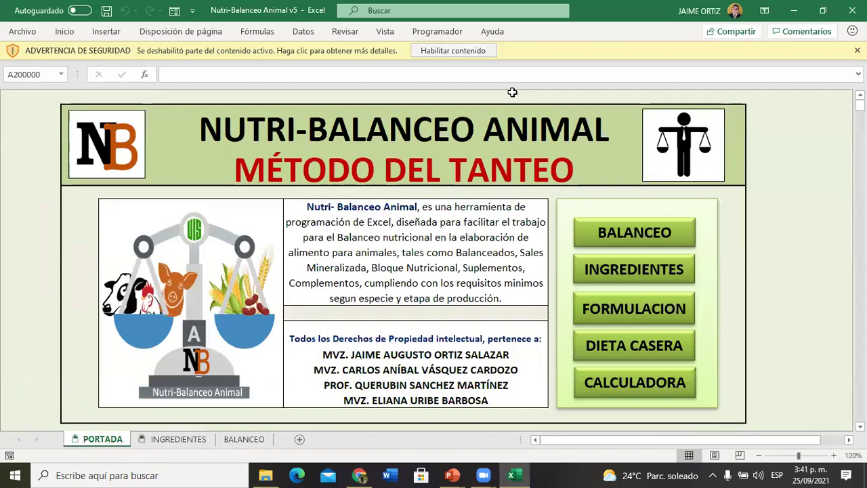
pyautogui.click(452, 50)
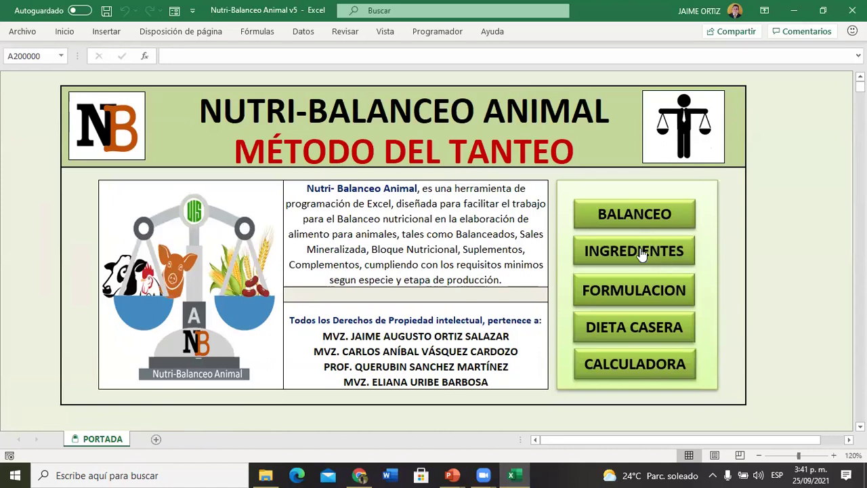
pyautogui.click(643, 253)
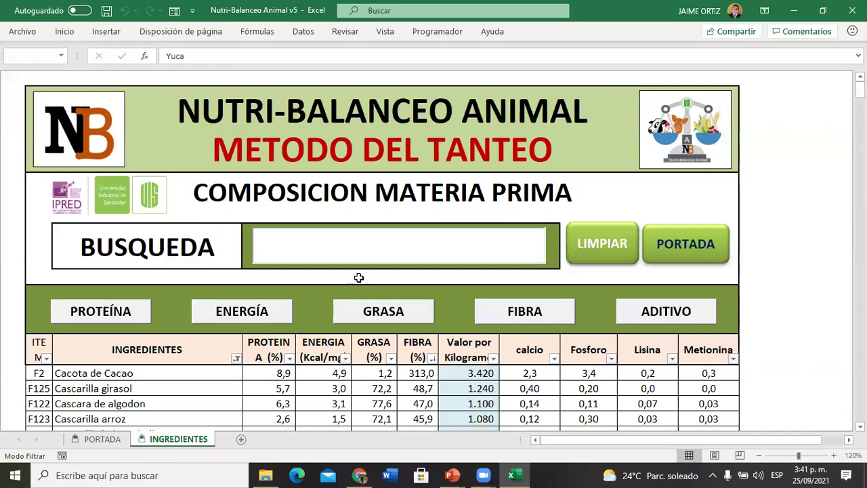
# Step: Search the raw materials for "aven", review the matching ingredients, and clear the search
pyautogui.click(403, 252)
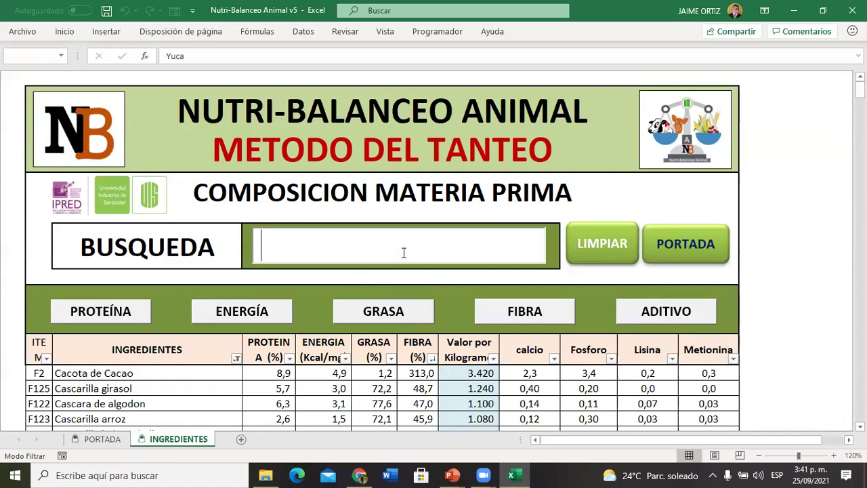
pyautogui.write('aven')
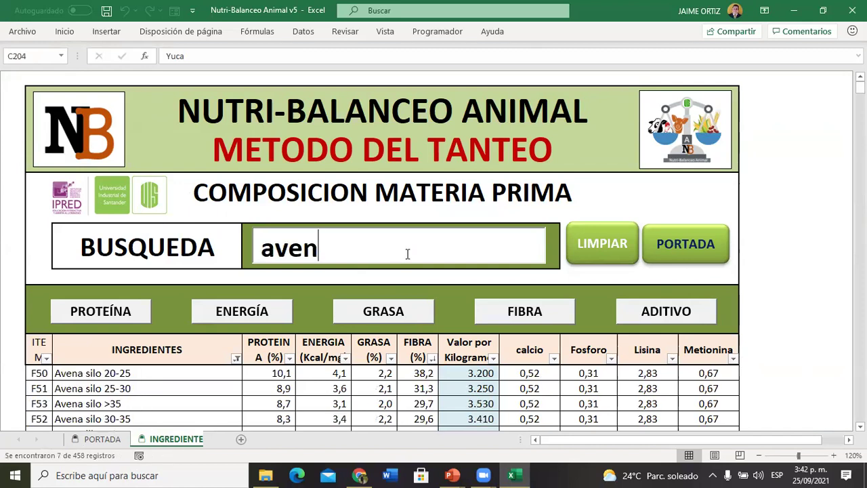
pyautogui.scroll(-5, 404, 314)
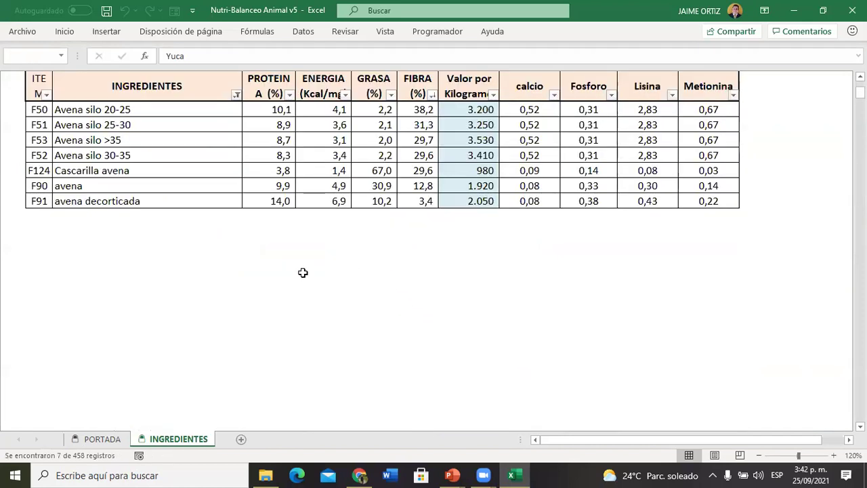
pyautogui.scroll(4, 349, 271)
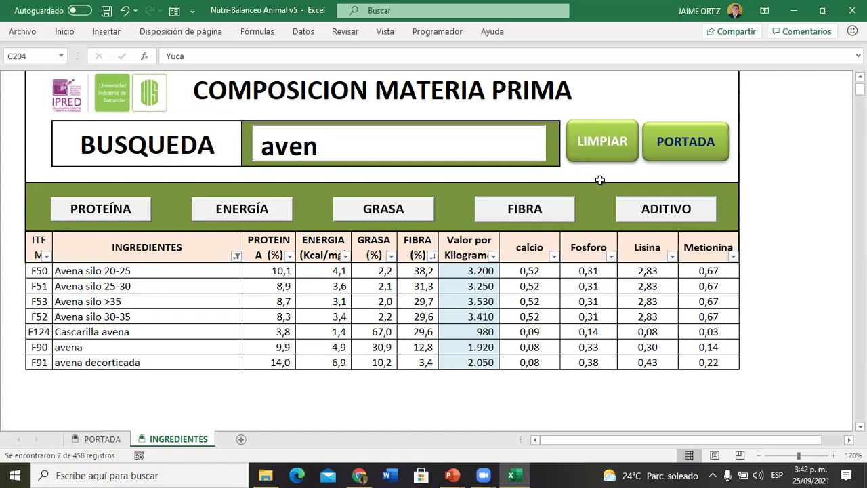
pyautogui.click(618, 141)
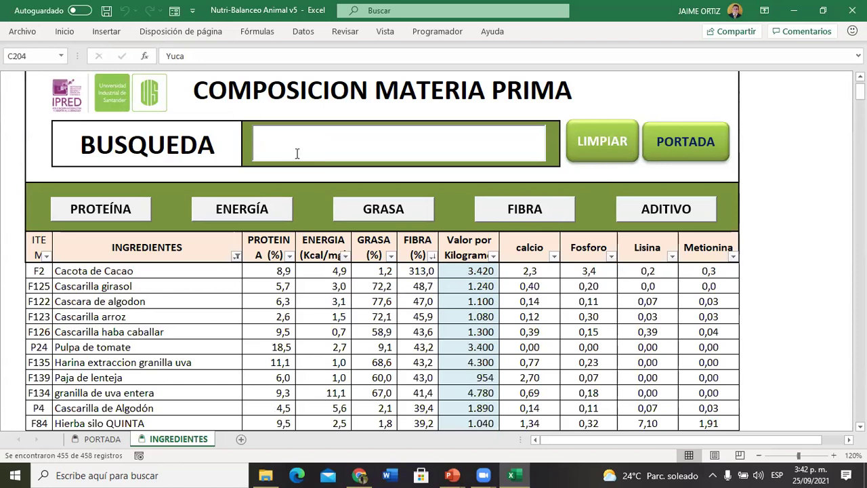
# Step: Search the raw materials for "cac", examine the matching ingredients, and clear the search
pyautogui.click(317, 143)
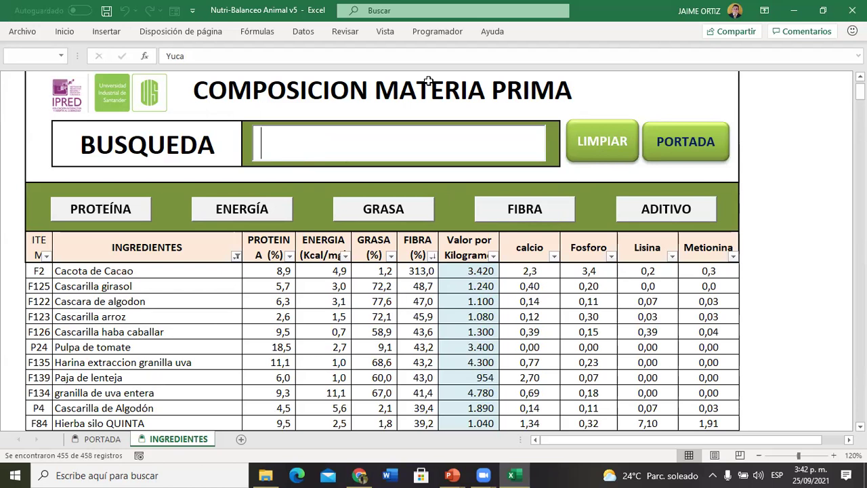
pyautogui.write('cac')
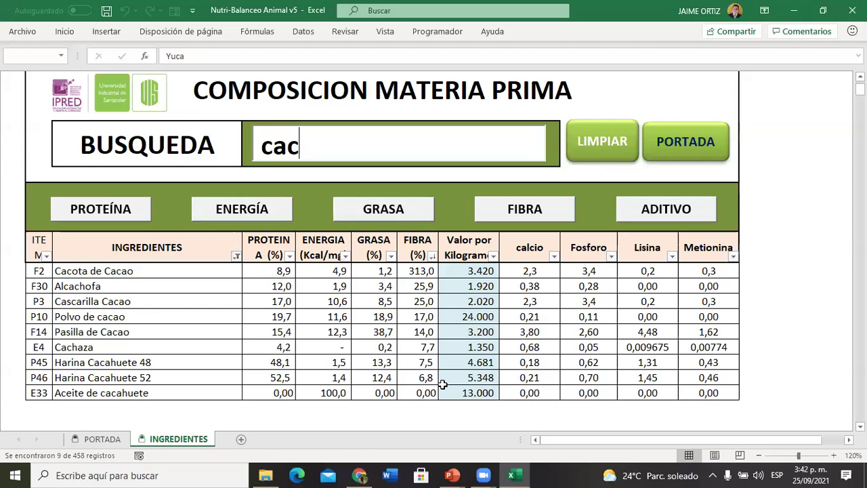
pyautogui.click(601, 142)
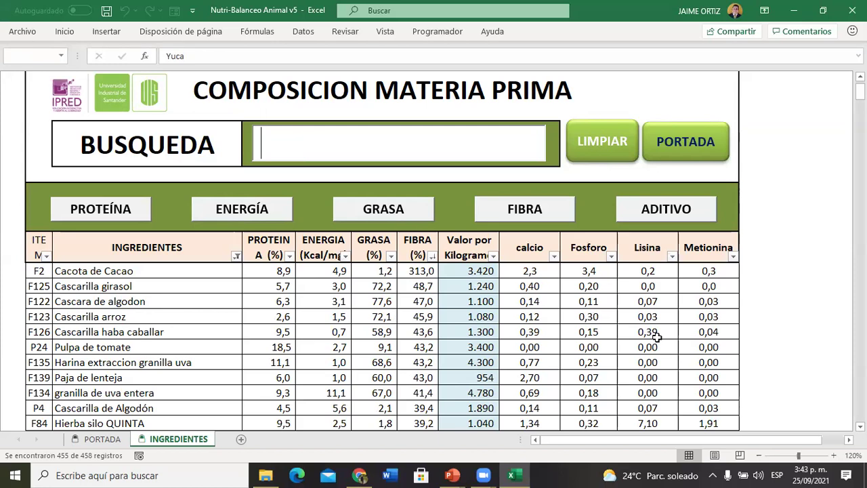
# Step: Search the raw materials for "soya" and for "soja" to compare both spellings, and clear the search
pyautogui.write('so')
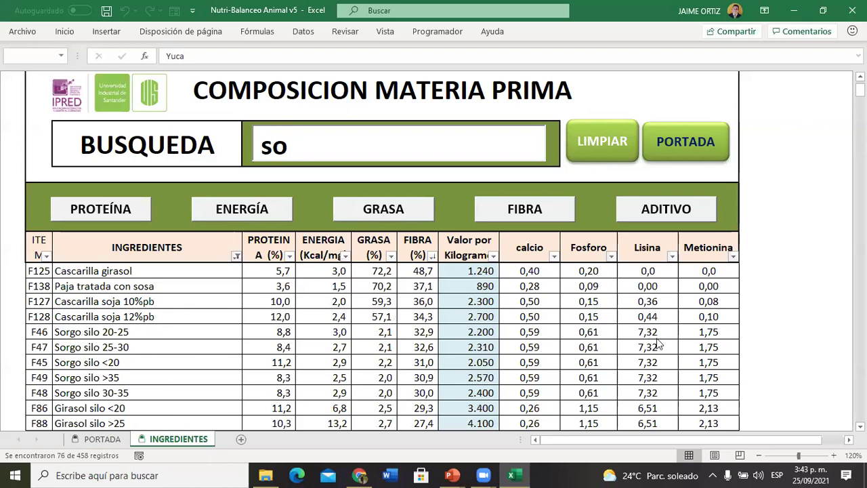
pyautogui.write('ya')
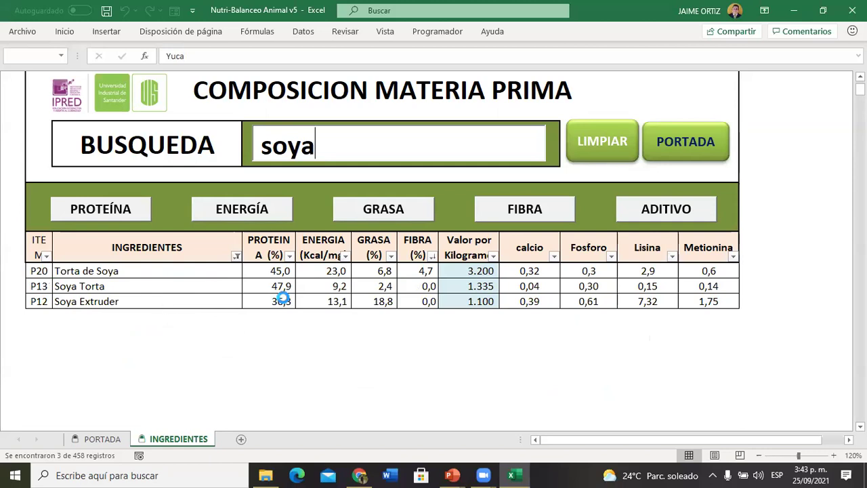
pyautogui.press('BackSpace')
pyautogui.press('BackSpace')
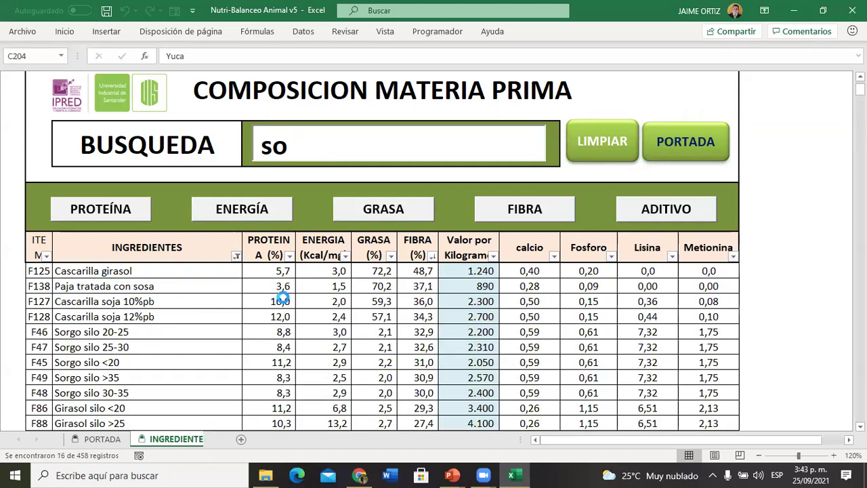
pyautogui.write('ja')
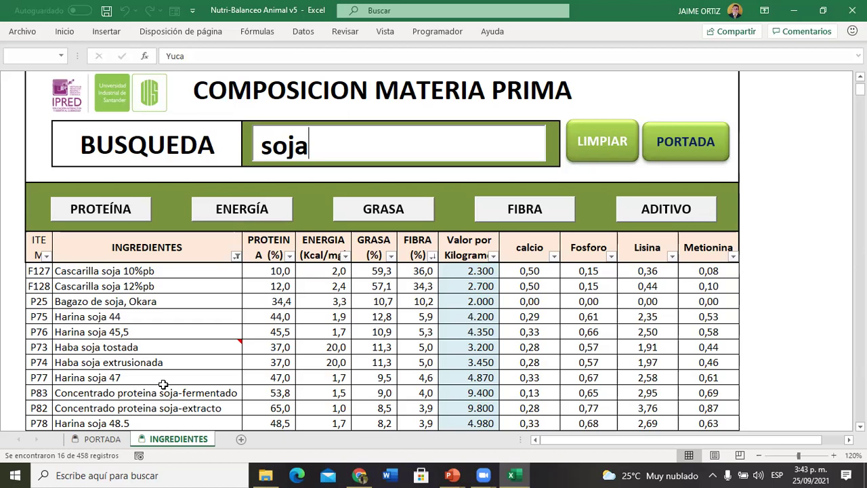
pyautogui.click(595, 148)
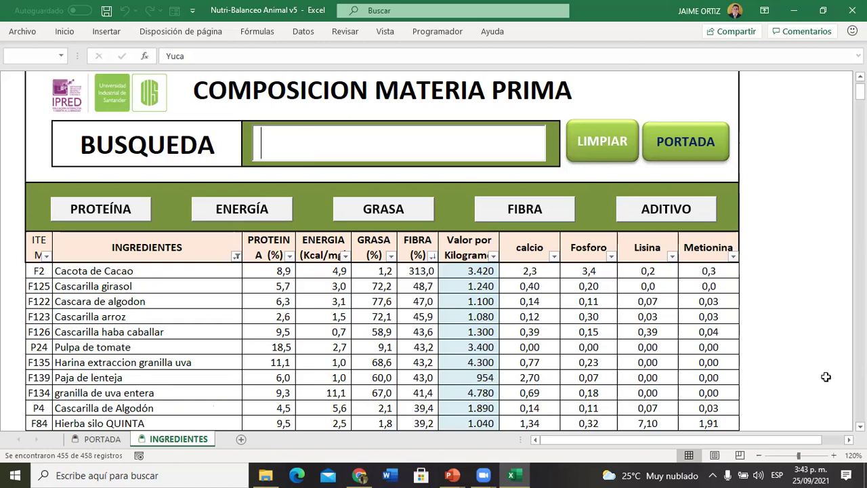
# Step: Sort the raw material table by fat, by energy and by fibre in turn, ending with the additives first
pyautogui.click(399, 210)
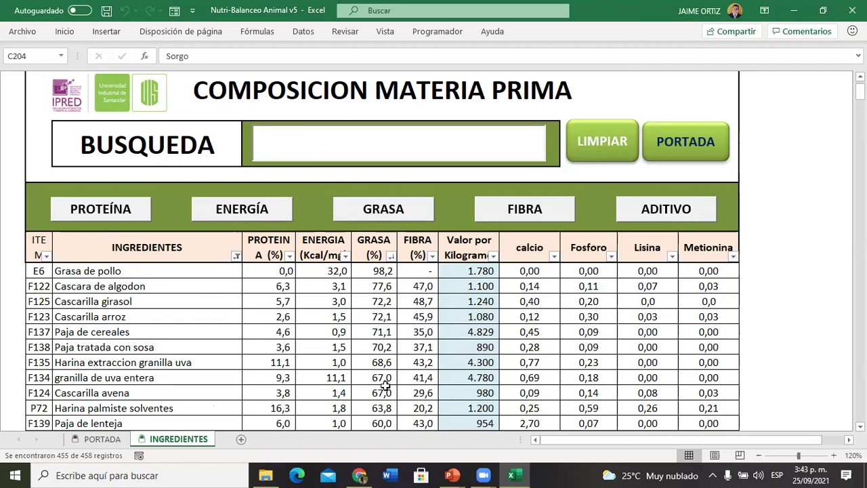
pyautogui.click(260, 208)
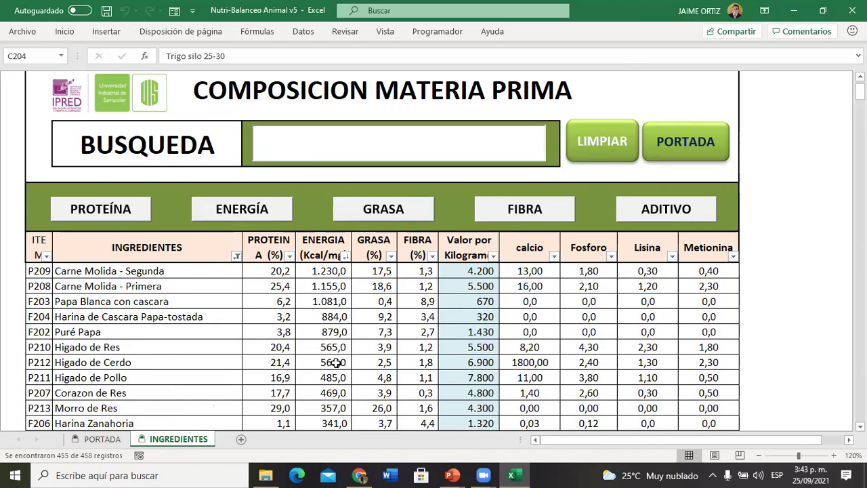
pyautogui.click(509, 209)
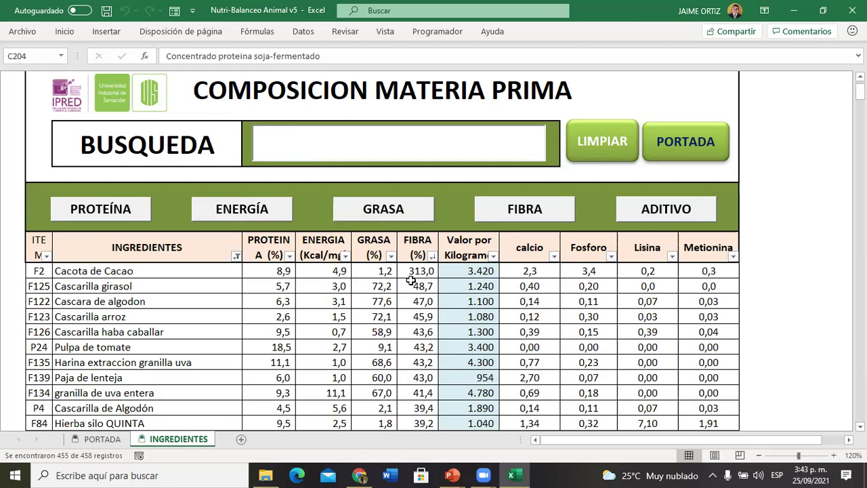
pyautogui.click(663, 205)
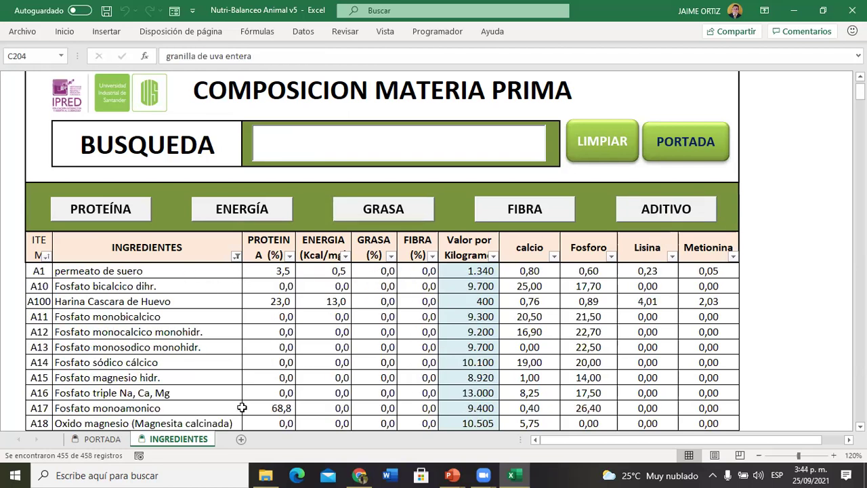
# Step: Open the BALANCEO sheet from the PORTADA sheet, review the available species, and select Bovino as the animal species
pyautogui.click(103, 439)
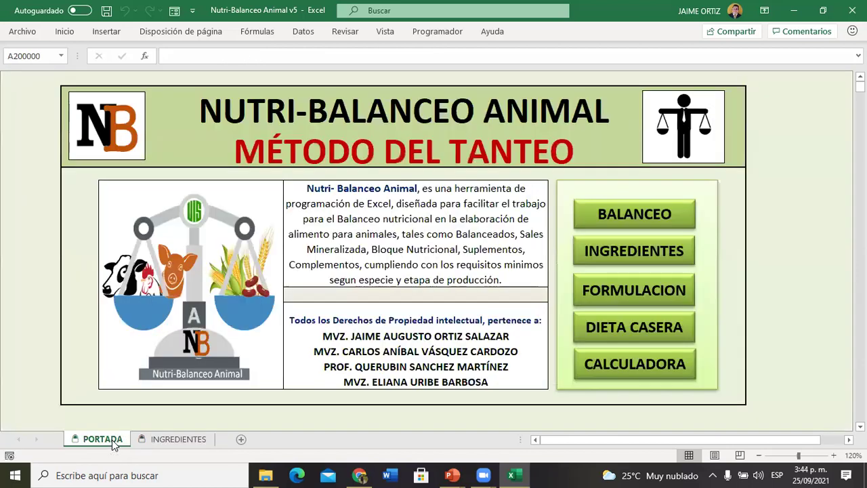
pyautogui.click(649, 215)
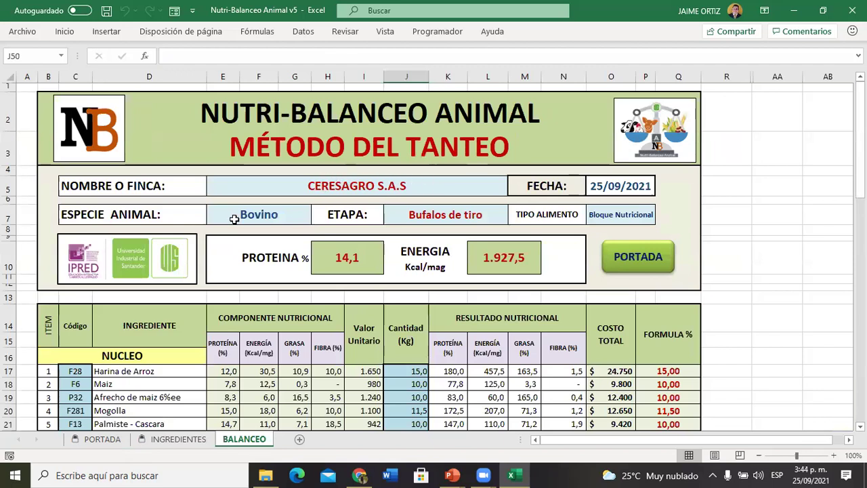
pyautogui.click(278, 208)
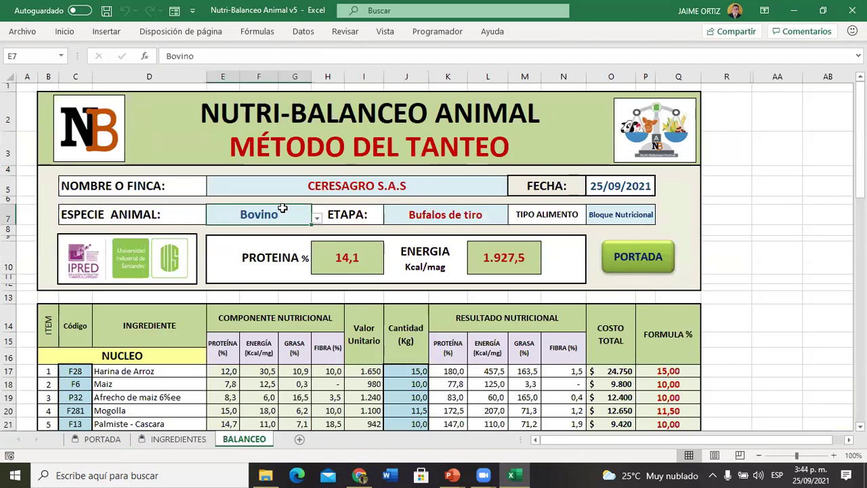
pyautogui.click(317, 218)
pyautogui.scroll(1, 320, 237)
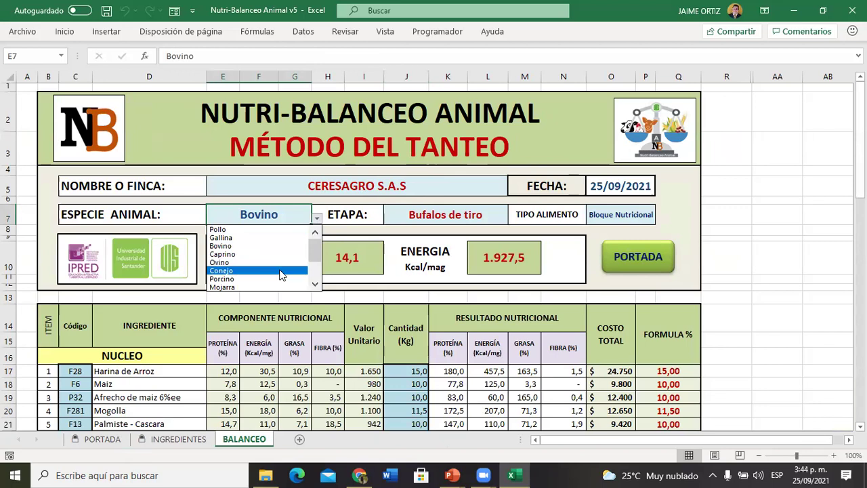
pyautogui.moveTo(320, 262); pyautogui.dragTo(320, 269)
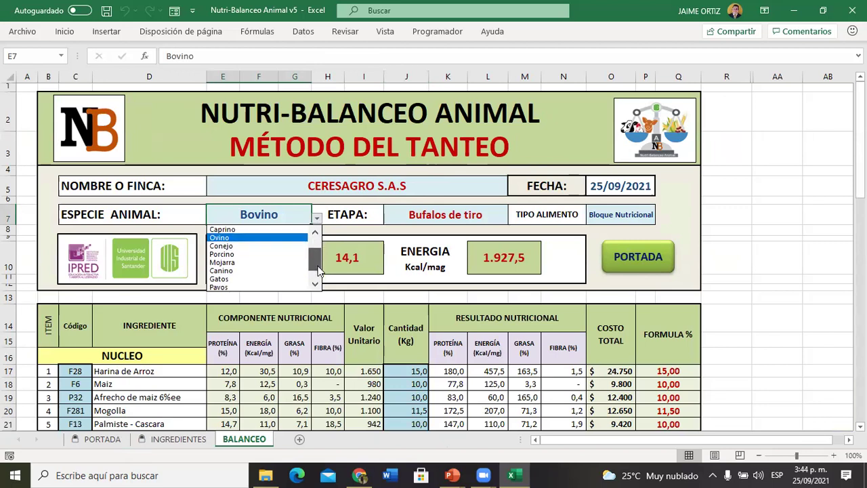
pyautogui.scroll(1, 311, 248)
pyautogui.click(282, 248)
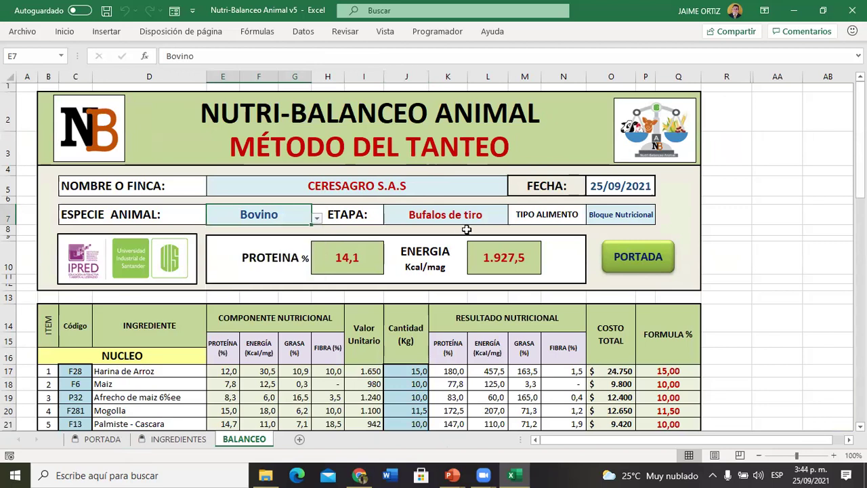
# Step: Review the available production stages for cattle and set the ETAPA field to Ceba-Bovino
pyautogui.click(482, 215)
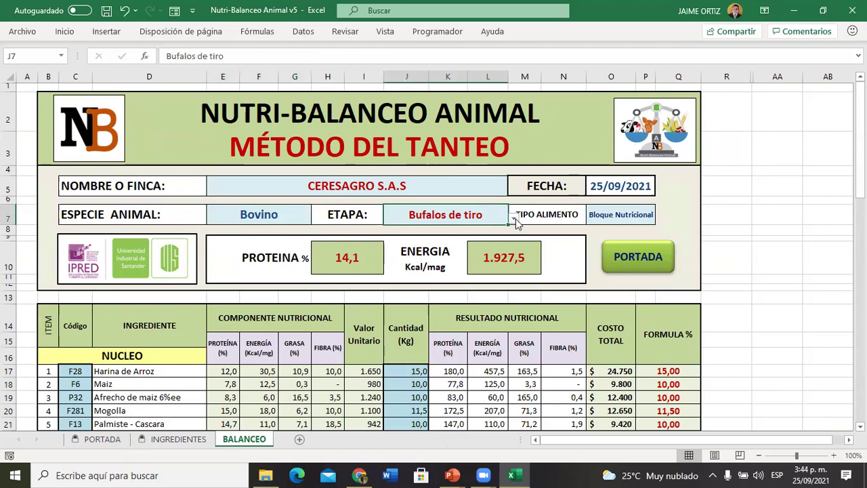
pyautogui.click(513, 221)
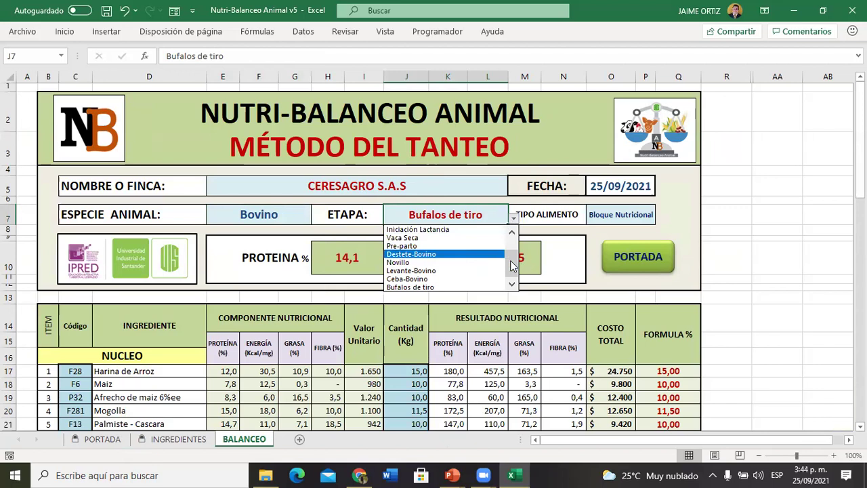
pyautogui.moveTo(513, 270); pyautogui.dragTo(518, 235)
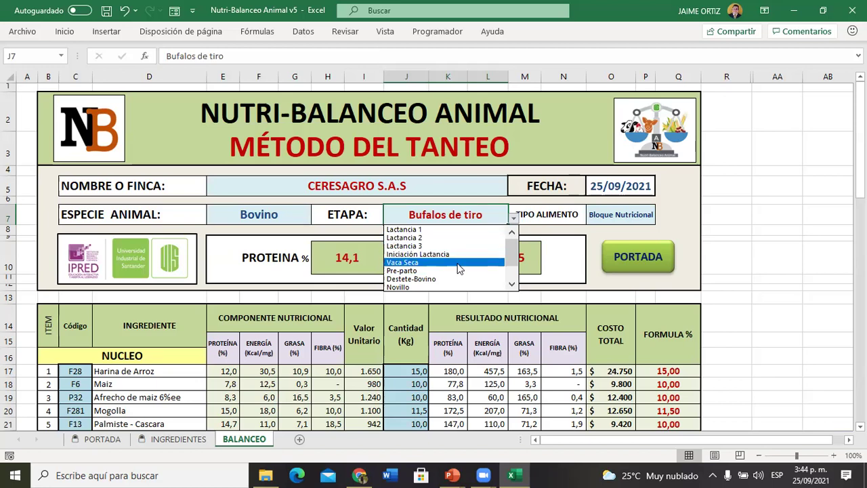
pyautogui.scroll(-1, 468, 270)
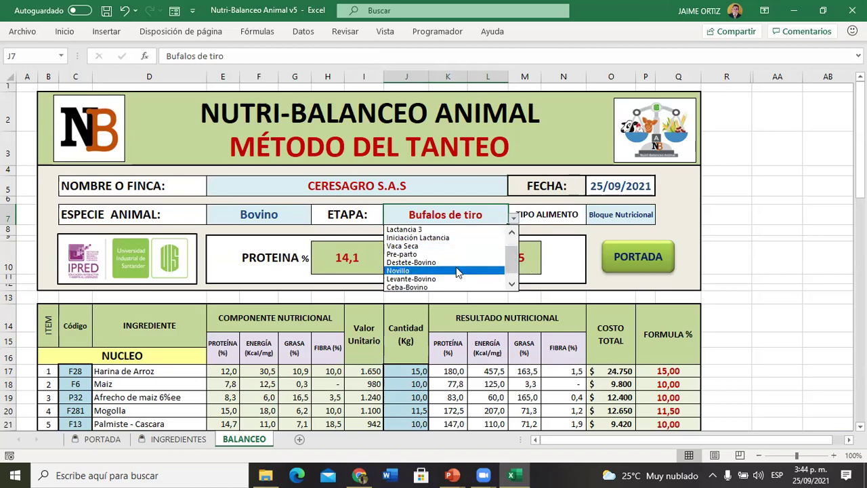
pyautogui.click(425, 287)
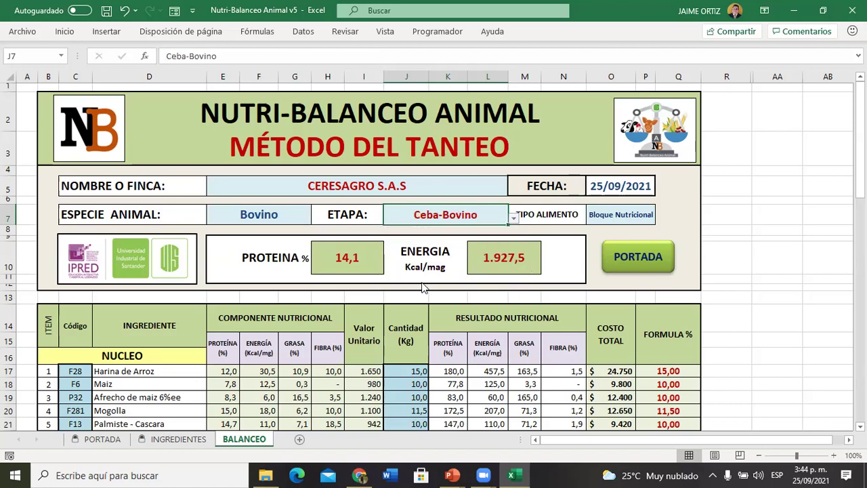
# Step: Review the feed type options and choose Bloque Nutricional as the TIPO ALIMENTO
pyautogui.click(630, 215)
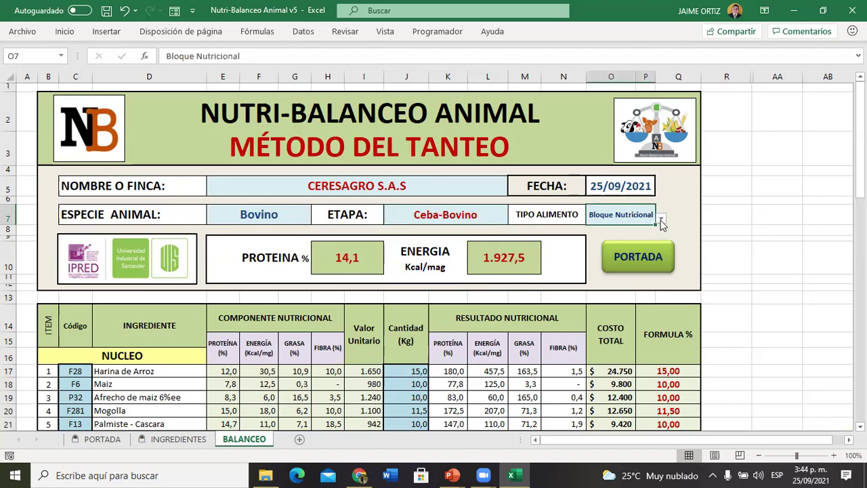
pyautogui.click(660, 218)
pyautogui.scroll(1, 661, 257)
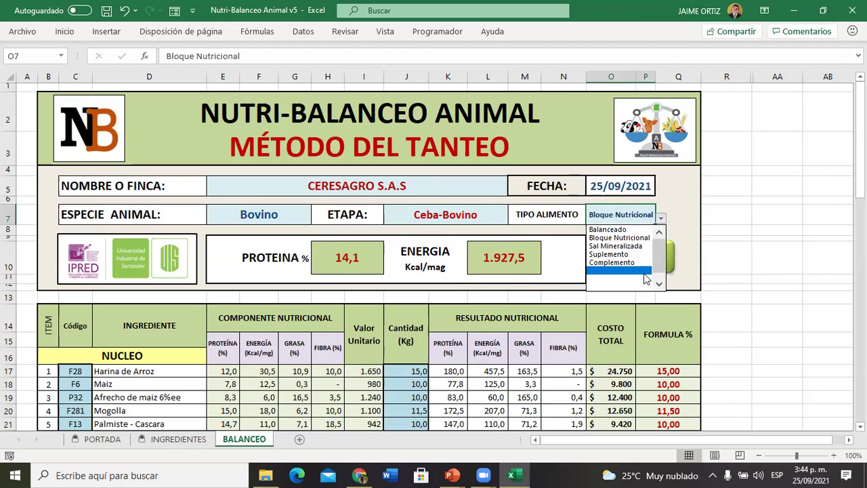
pyautogui.click(648, 238)
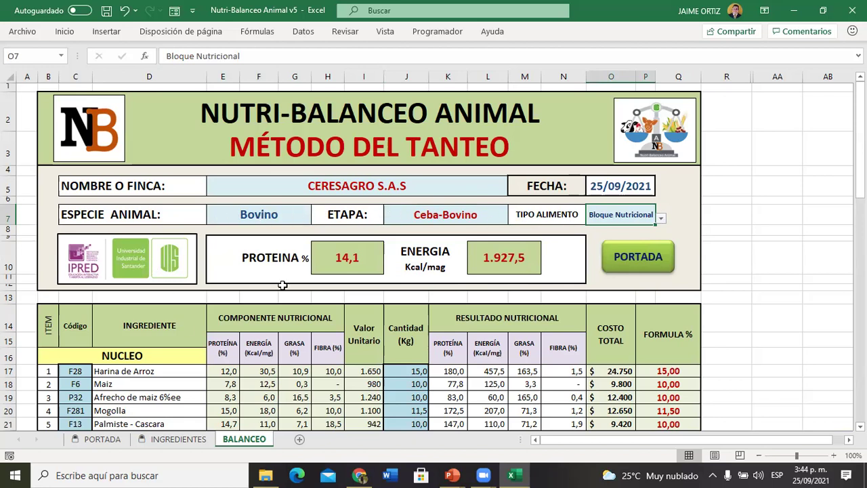
# Step: Examine the REQUERIMIENTOS NUTRICIONALES table for Ceba-Bovino at 120% zoom, including the lookup formula behind the protein requirement
pyautogui.scroll(-2, 291, 287)
pyautogui.scroll(-5, 291, 288)
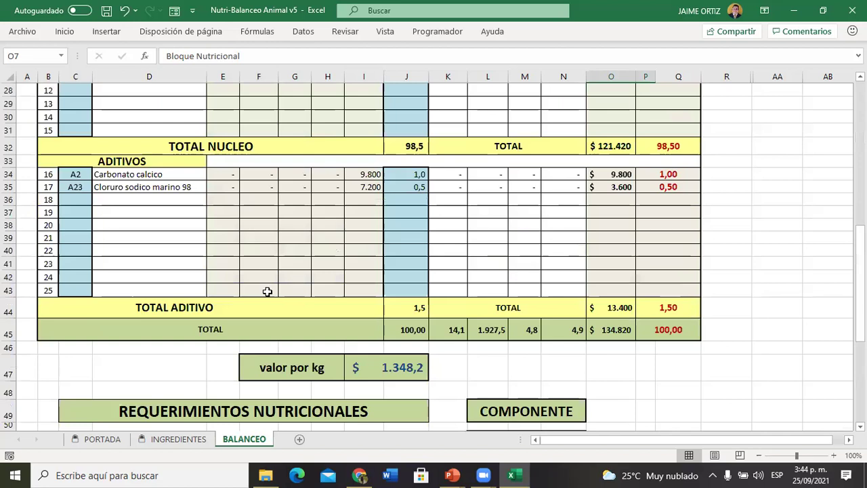
pyautogui.scroll(-5, 290, 291)
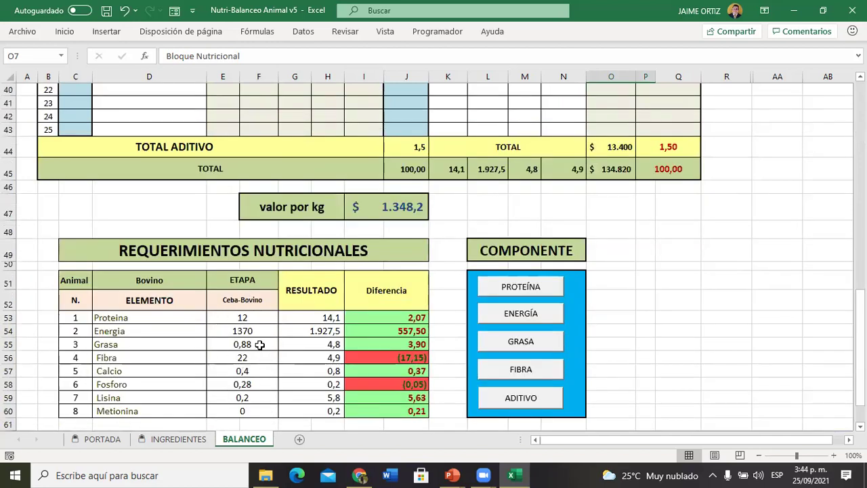
pyautogui.click(833, 455)
pyautogui.scroll(-2, 251, 317)
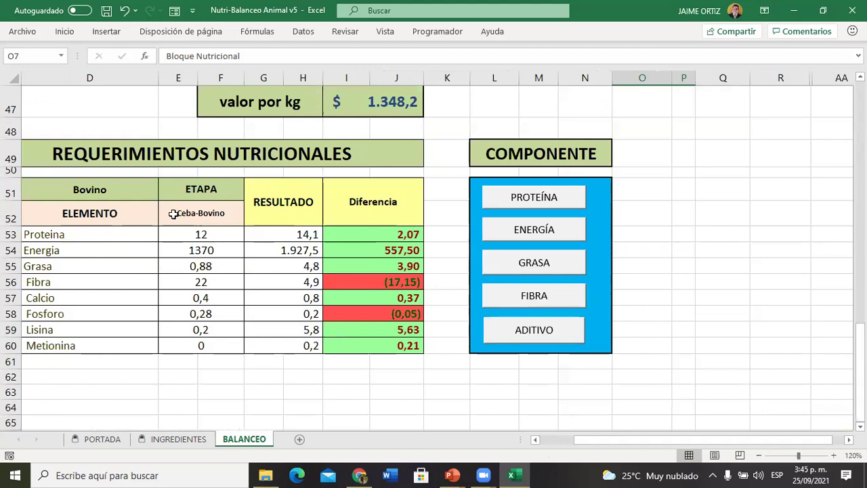
pyautogui.click(217, 234)
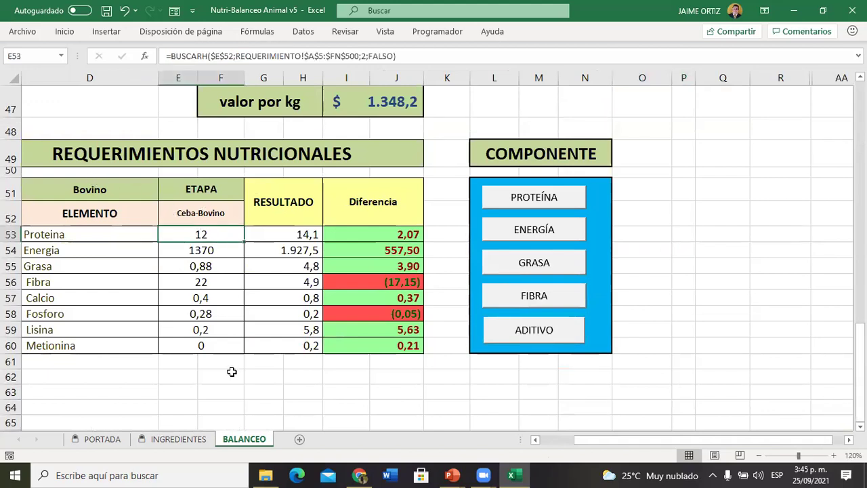
# Step: Change the ETAPA field in the BALANCEO header to Destete-Bovino
pyautogui.scroll(13, 339, 213)
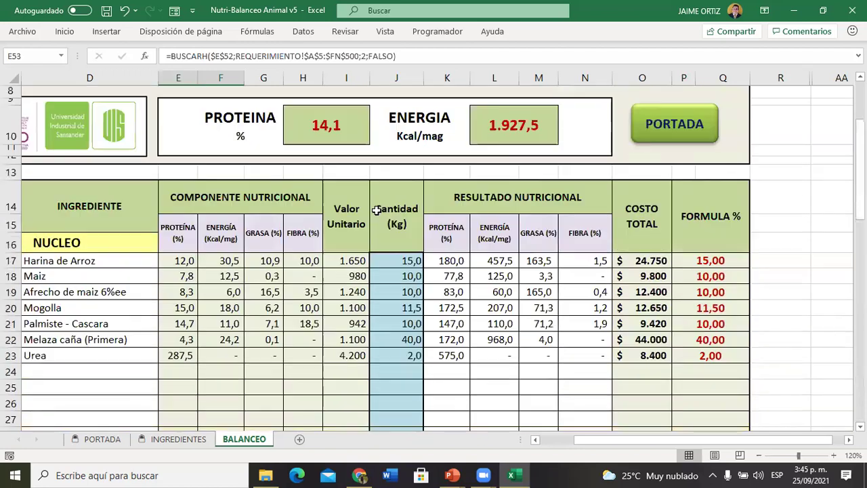
pyautogui.scroll(3, 532, 218)
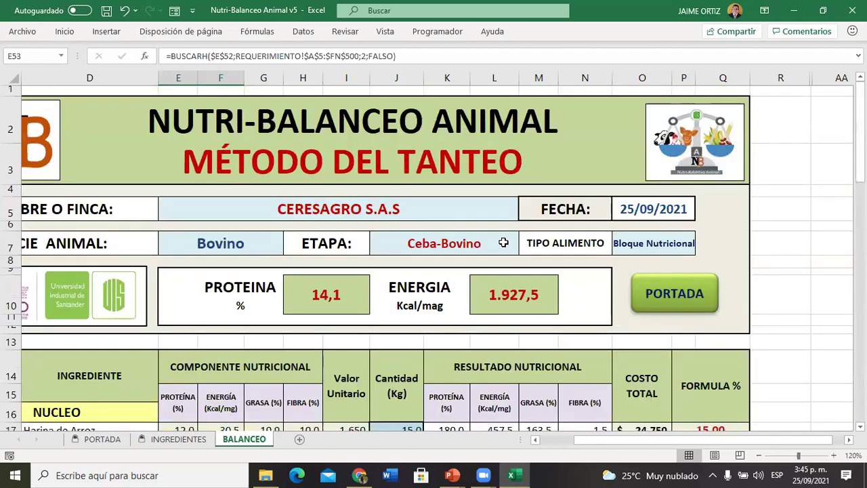
pyautogui.click(507, 244)
pyautogui.click(526, 250)
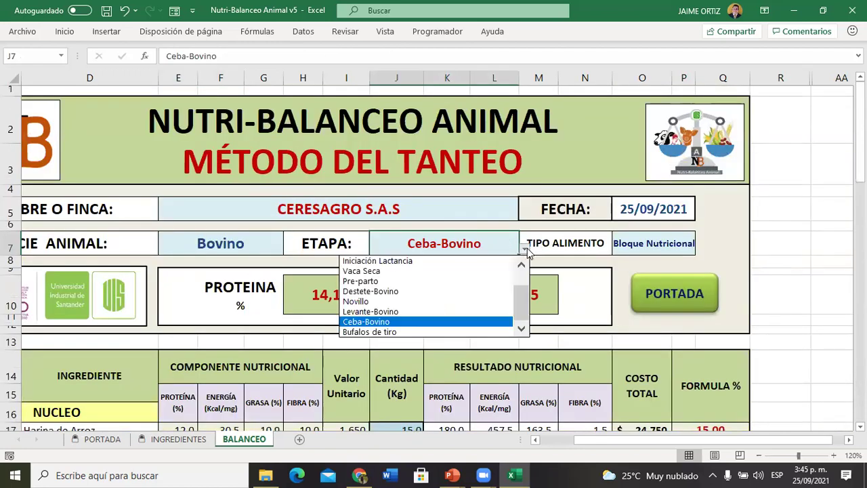
pyautogui.click(448, 298)
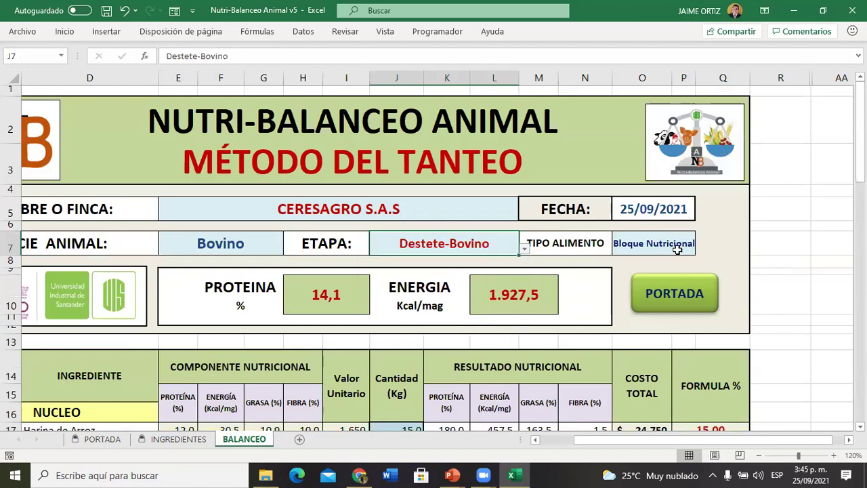
# Step: Examine the Destete-Bovino nutritional requirements and compare them with the ingredients and totals of the formula
pyautogui.scroll(-8, 231, 257)
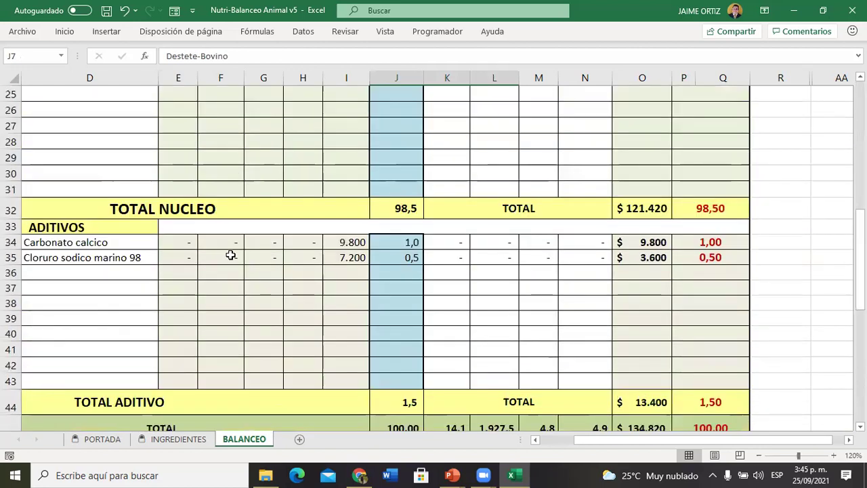
pyautogui.scroll(-6, 230, 255)
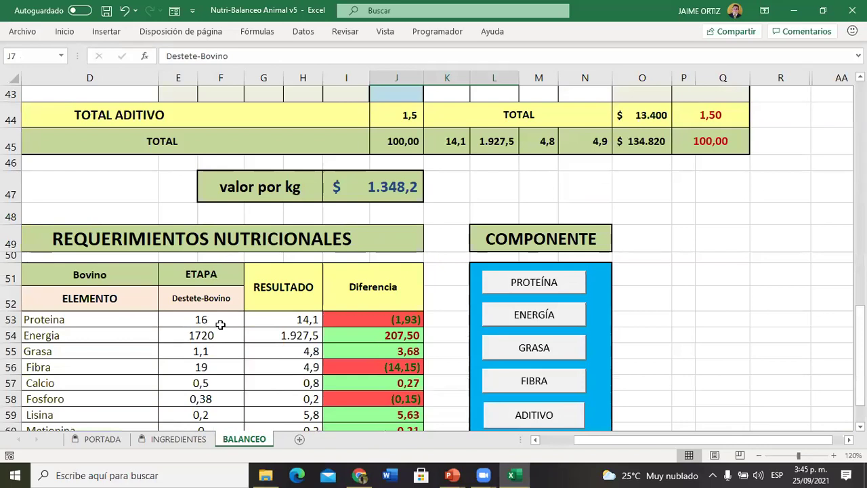
pyautogui.click(203, 322)
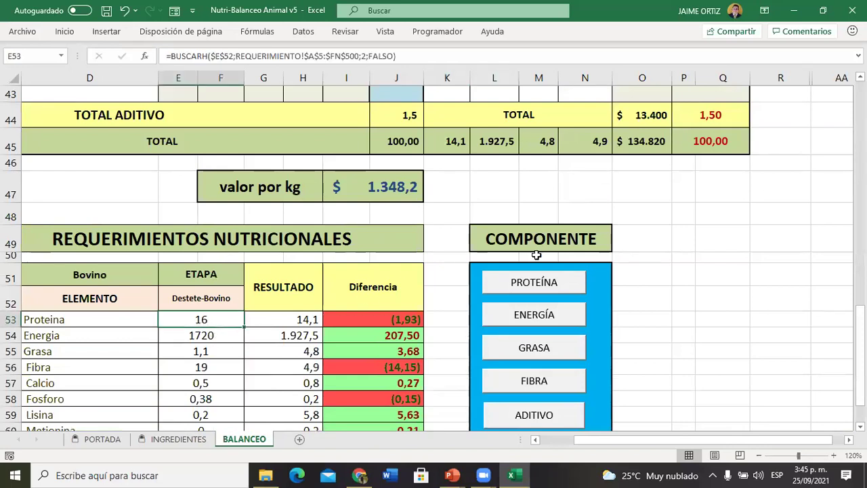
pyautogui.scroll(4, 470, 166)
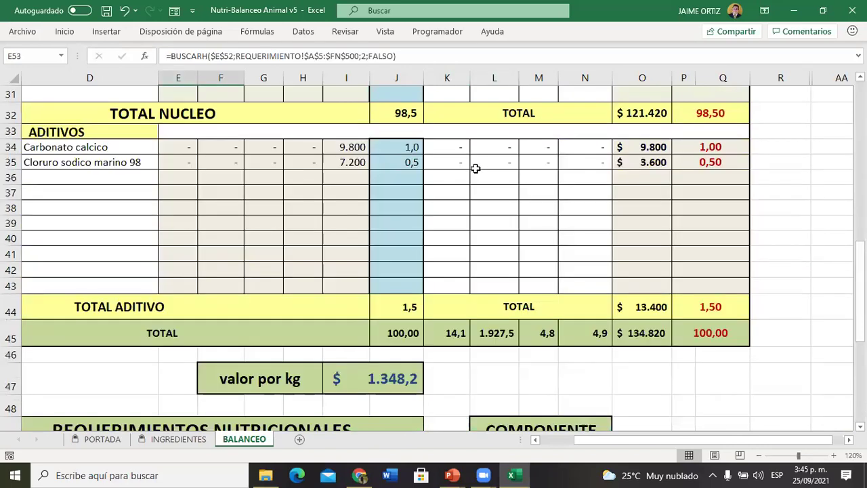
pyautogui.scroll(5, 467, 169)
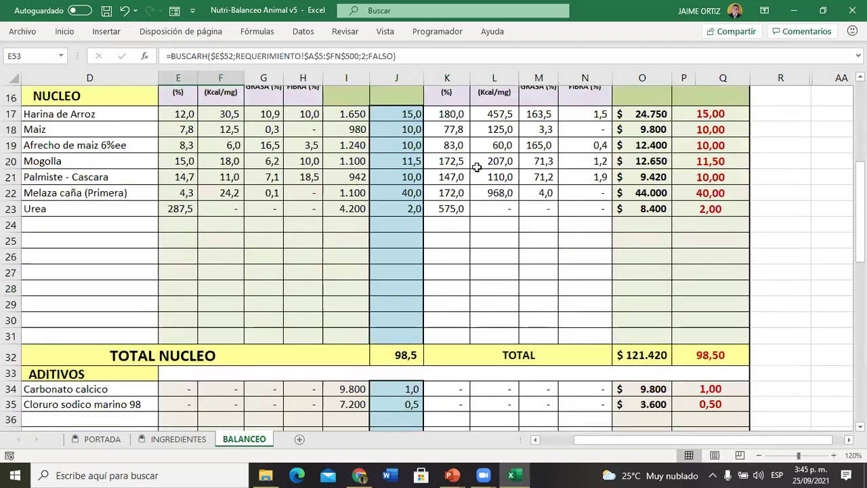
pyautogui.scroll(-9, 477, 167)
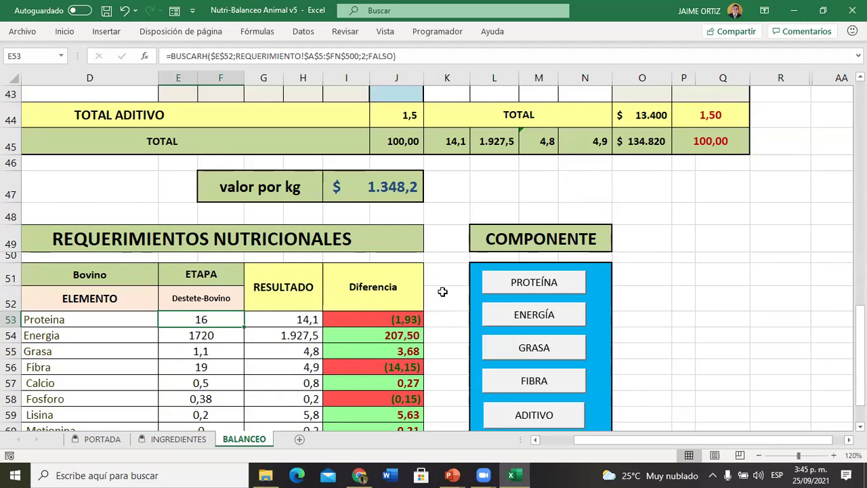
# Step: Set the ETAPA field back to Ceba-Bovino and check the Diferencia column of the nutritional requirements table
pyautogui.scroll(14, 443, 292)
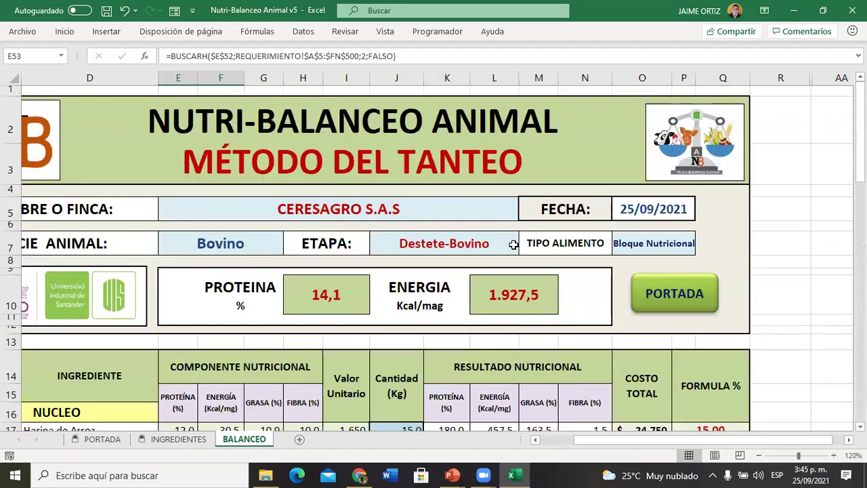
pyautogui.click(508, 244)
pyautogui.click(525, 249)
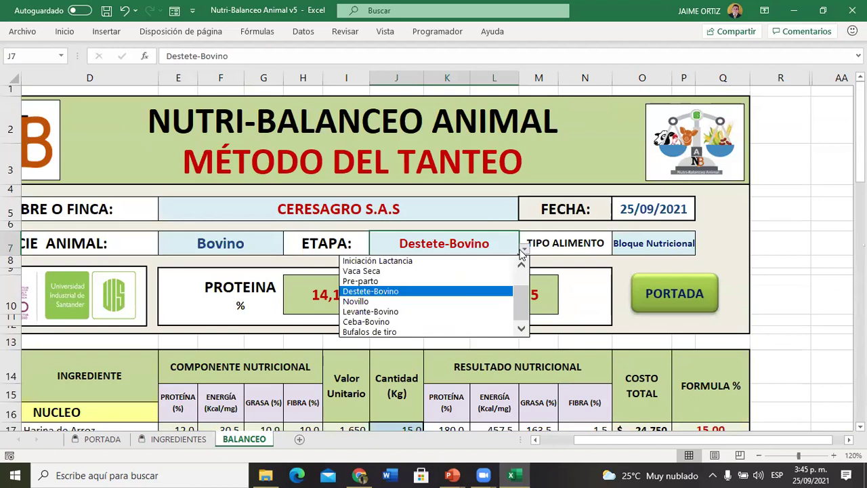
pyautogui.click(428, 322)
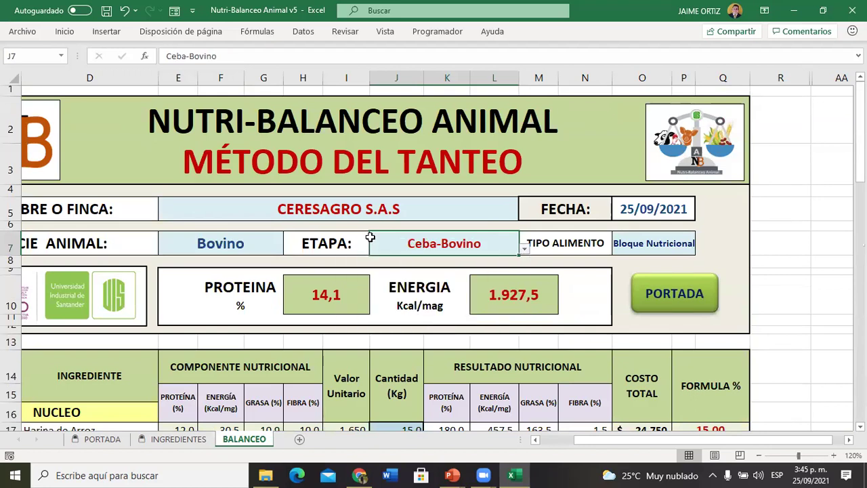
pyautogui.scroll(-4, 370, 234)
pyautogui.scroll(-10, 370, 228)
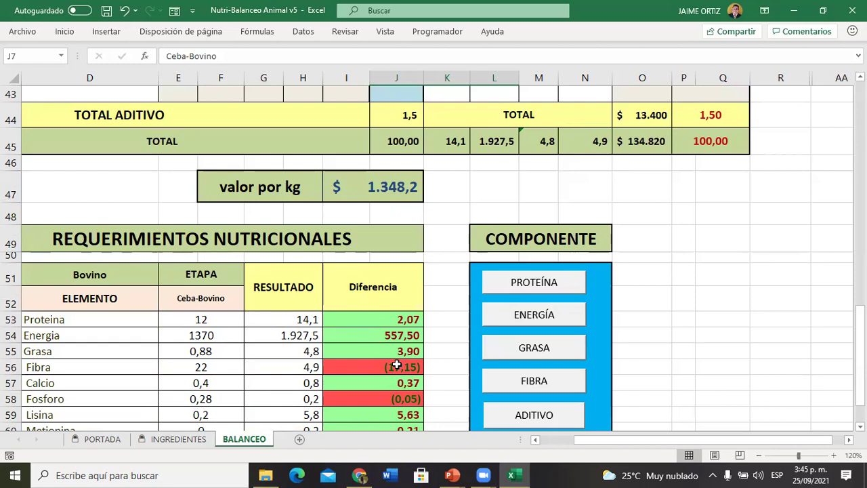
# Step: Review the NUCLEO ingredient codes, sort the INGREDIENTES raw materials by protein, and return to the BALANCEO sheet
pyautogui.scroll(9, 422, 213)
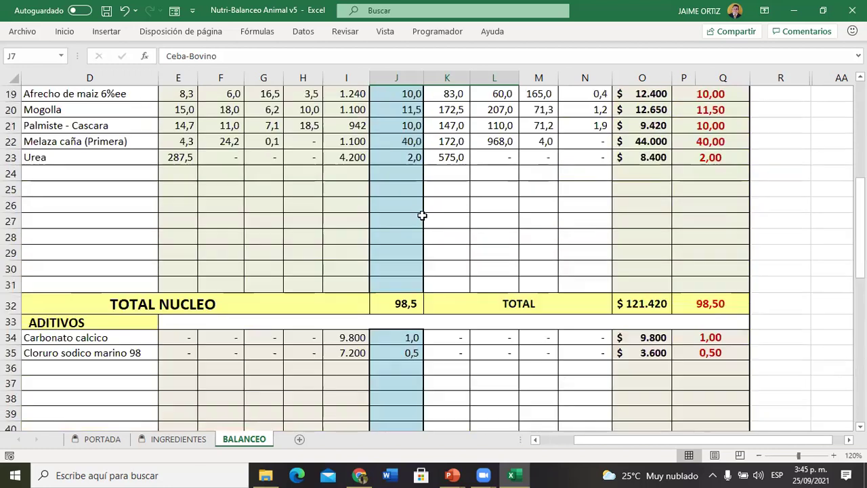
pyautogui.moveTo(595, 436); pyautogui.dragTo(542, 438)
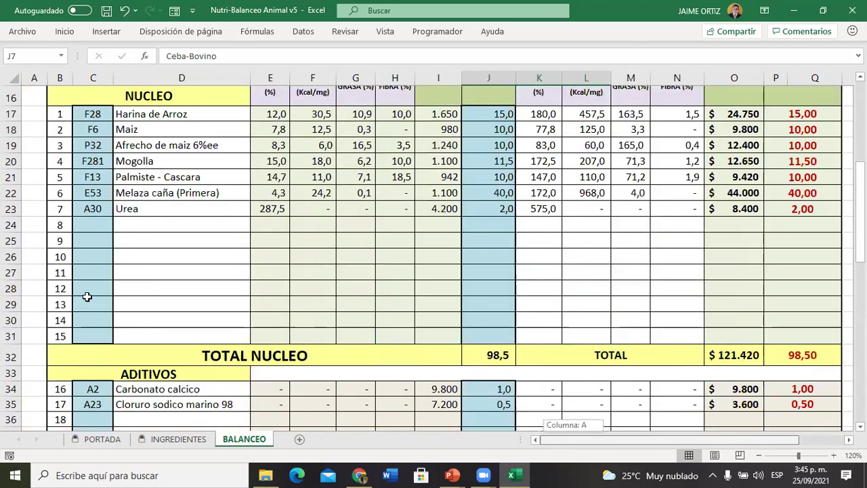
pyautogui.scroll(2, 129, 280)
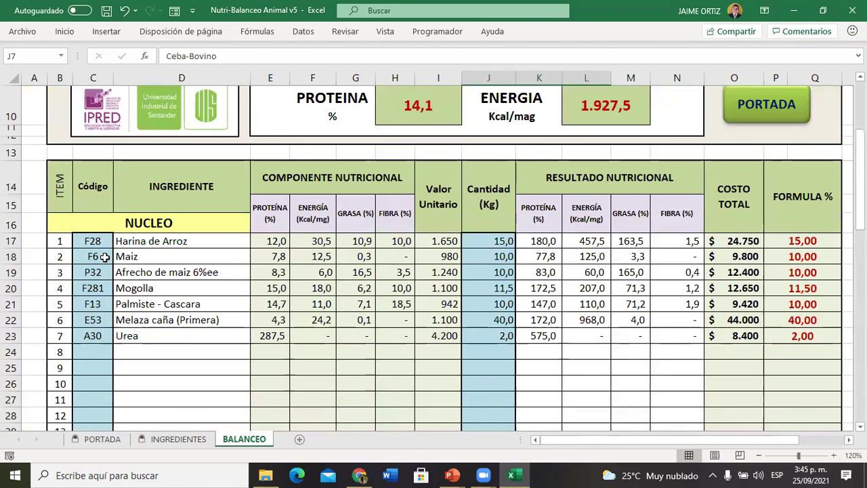
pyautogui.click(178, 440)
pyautogui.click(111, 210)
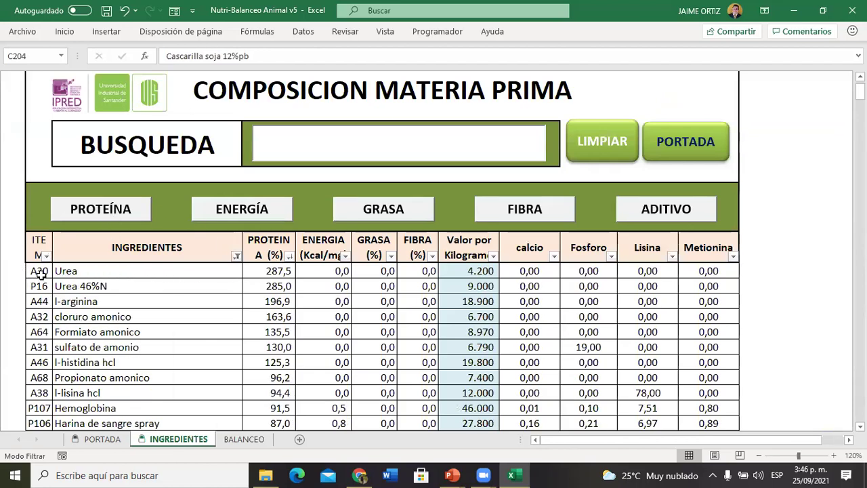
pyautogui.click(256, 445)
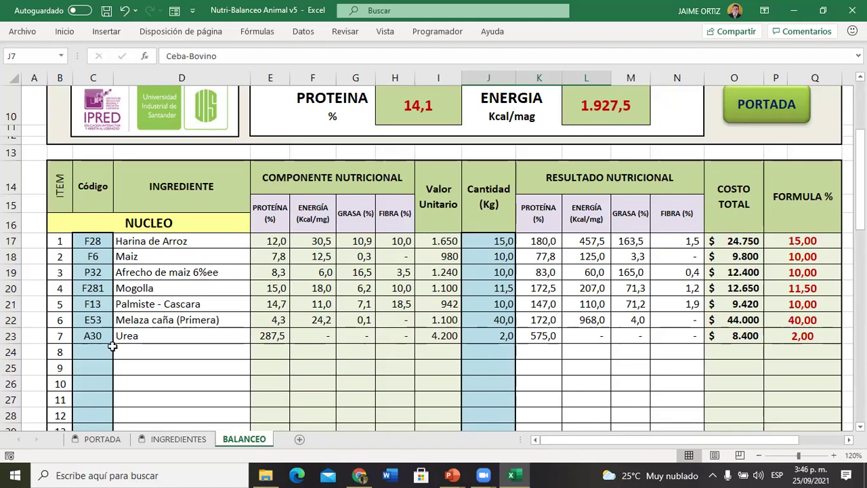
# Step: Search the raw materials on the INGREDIENTES sheet for "cac" and look through the matching ingredient codes
pyautogui.click(178, 441)
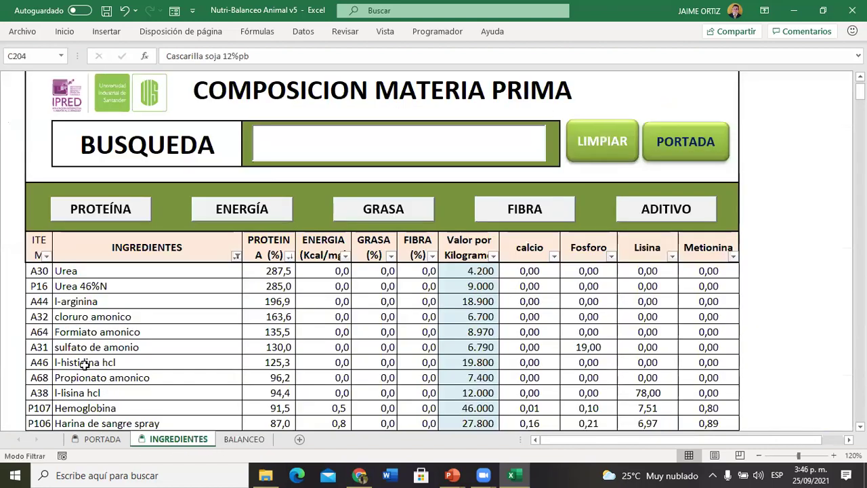
pyautogui.scroll(-5, 216, 298)
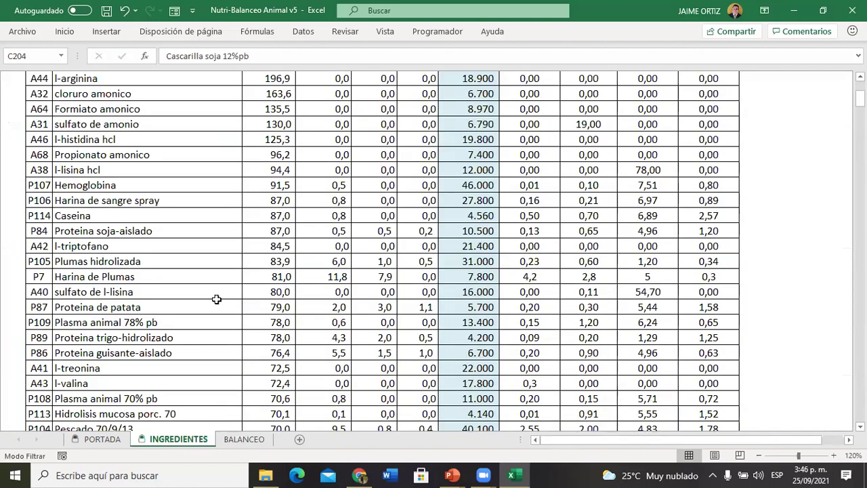
pyautogui.scroll(-1, 220, 302)
pyautogui.scroll(6, 223, 296)
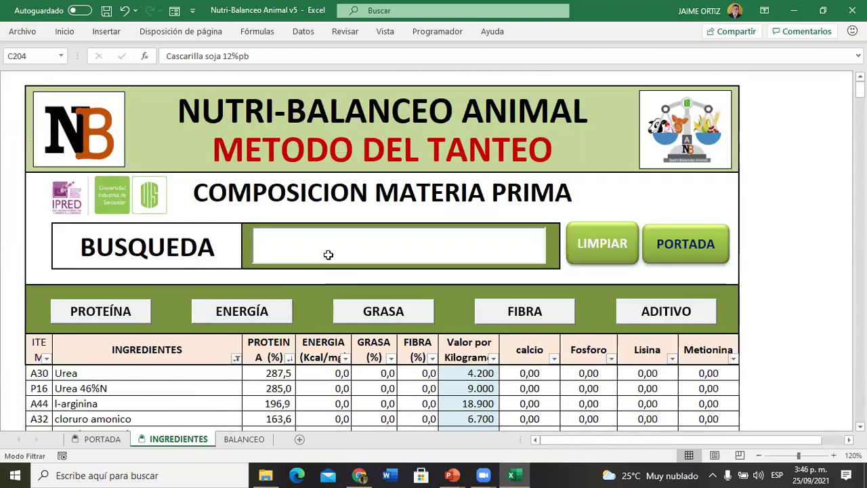
pyautogui.click(330, 261)
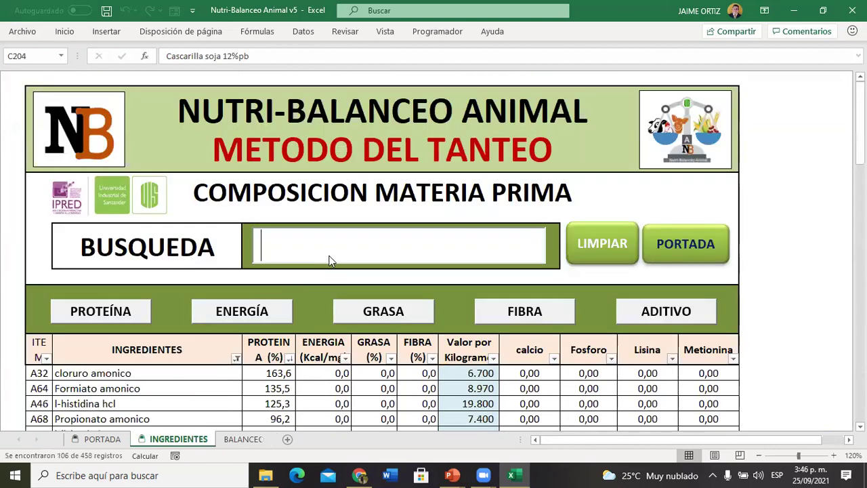
pyautogui.write('cac')
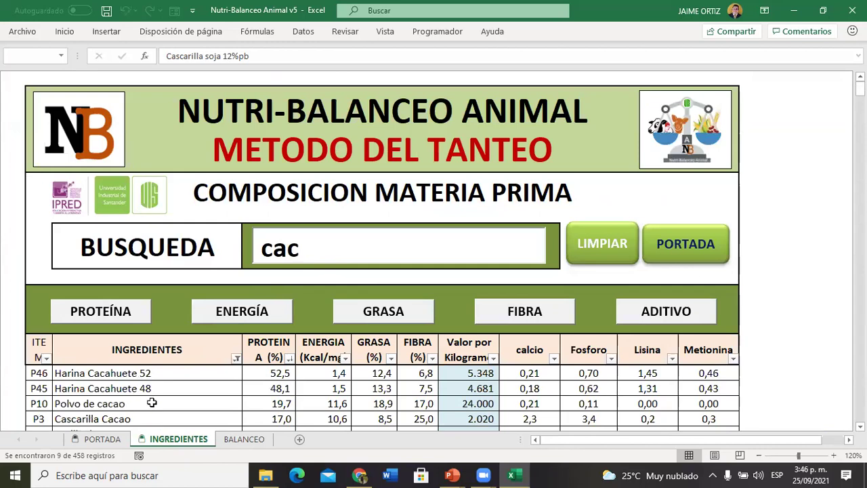
pyautogui.scroll(-1, 173, 386)
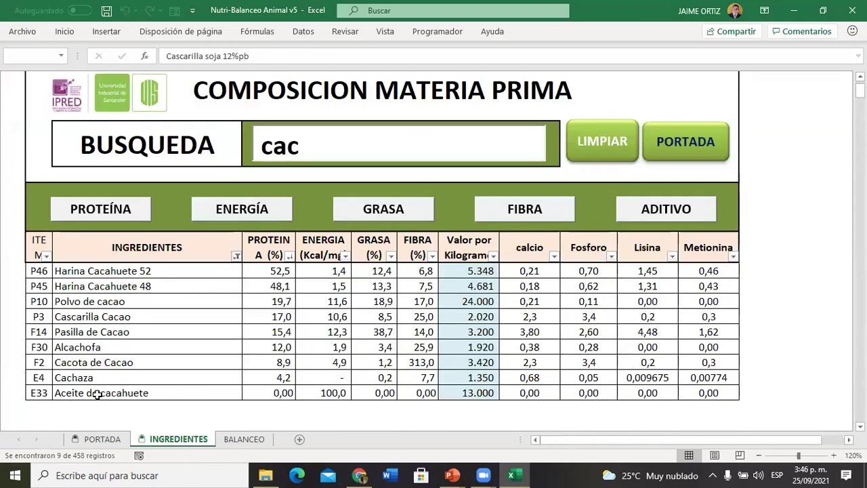
# Step: Replace the code of NUCLEO item 5 on the BALANCEO sheet with F2 and review the resulting nutritional requirement differences
pyautogui.click(246, 440)
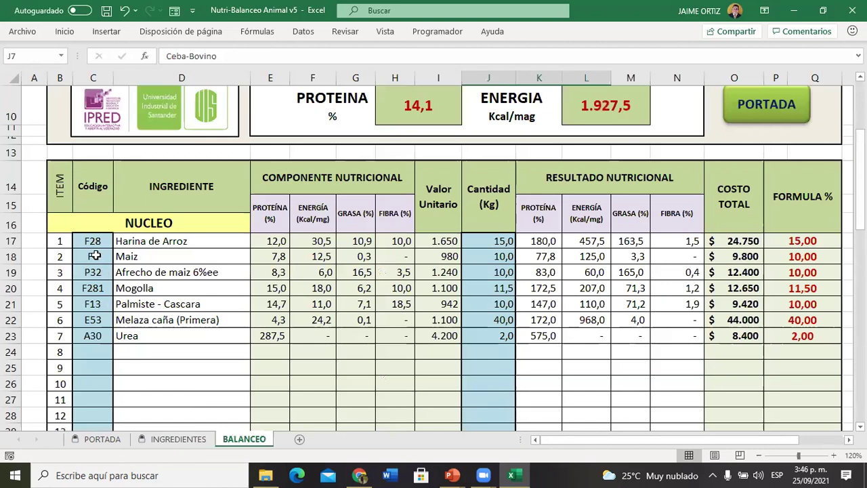
pyautogui.press('Tab')
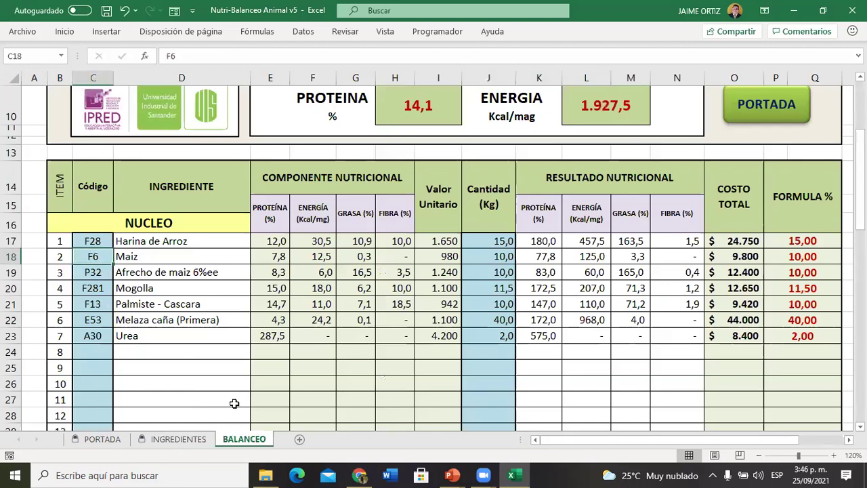
pyautogui.click(105, 307)
pyautogui.write('F')
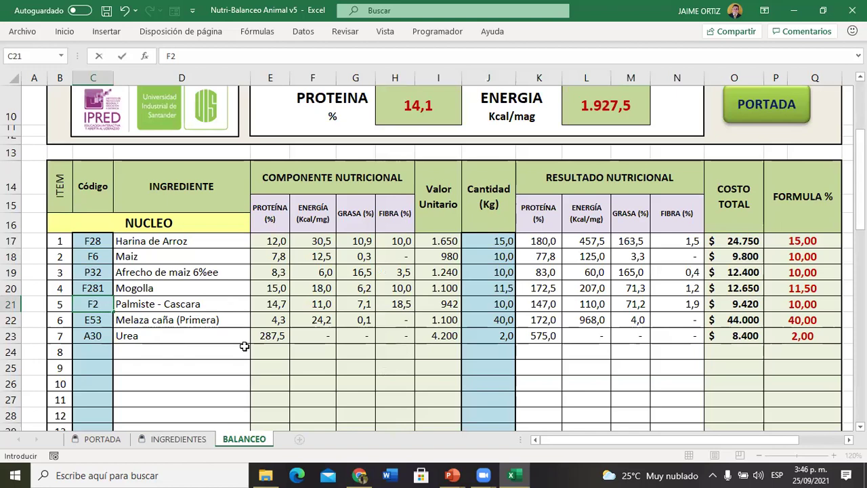
pyautogui.write('2')
pyautogui.press('Return')
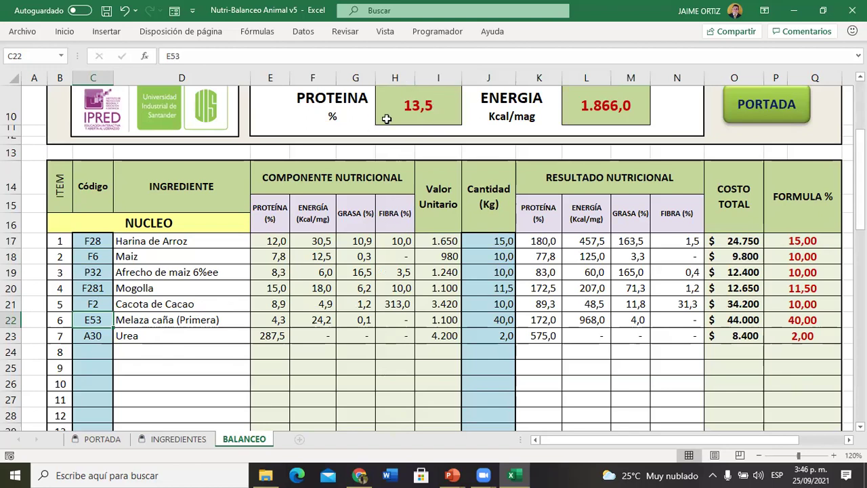
pyautogui.scroll(-4, 432, 220)
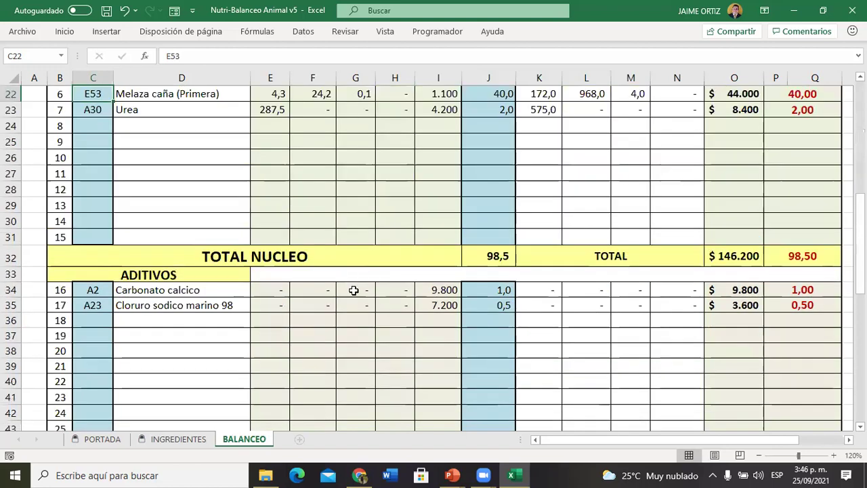
pyautogui.scroll(-8, 377, 306)
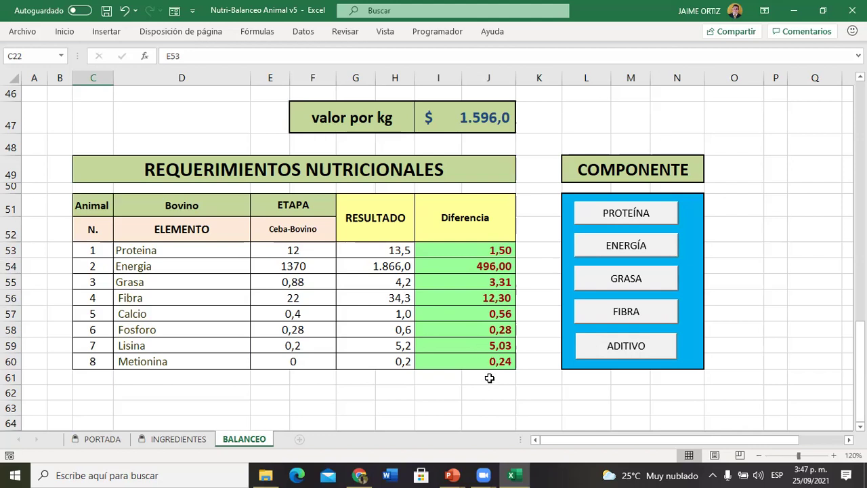
# Step: Review the NUCLEO and ADITIVOS ingredient quantities, the formula totals and the cost per kg on the BALANCEO sheet
pyautogui.scroll(2, 479, 368)
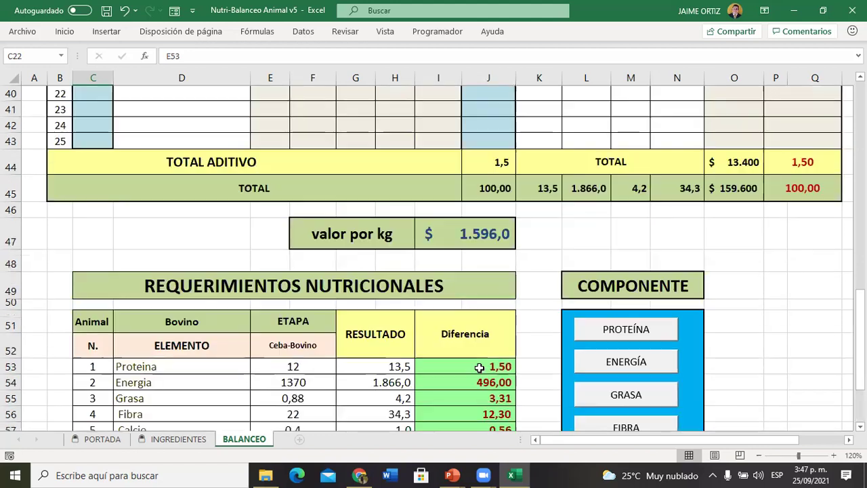
pyautogui.scroll(7, 479, 366)
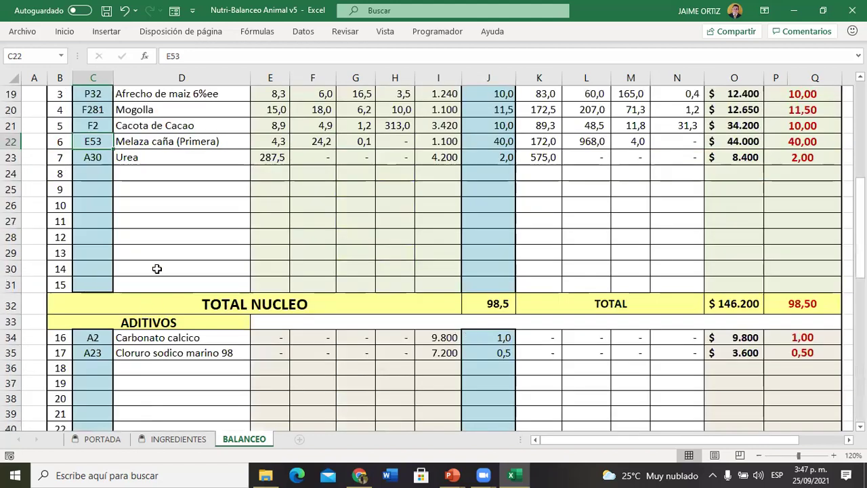
pyautogui.scroll(2, 199, 250)
pyautogui.scroll(1, 511, 267)
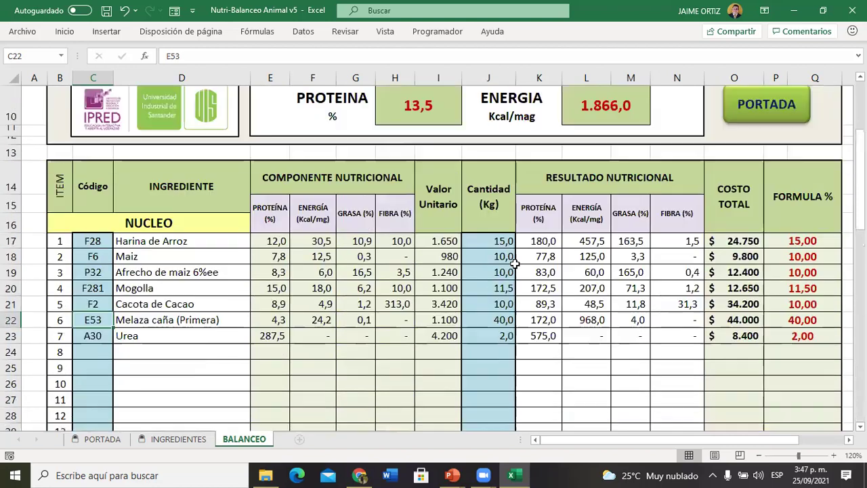
pyautogui.scroll(-9, 720, 358)
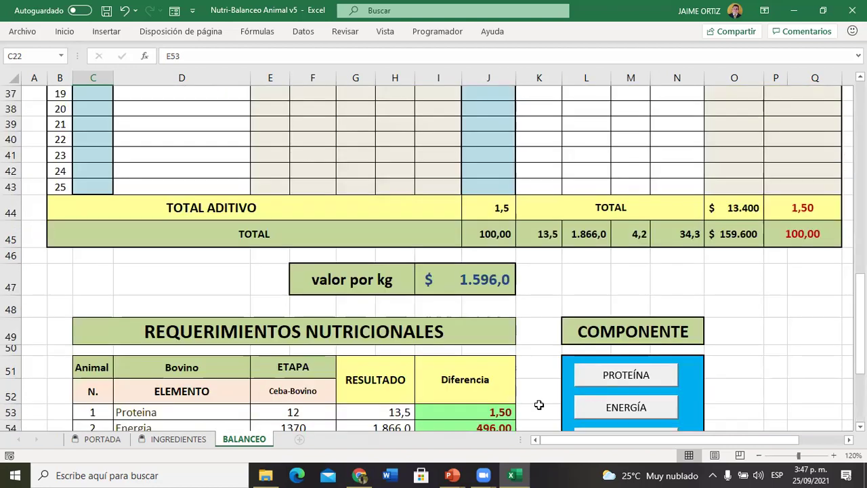
# Step: Open the FORMULACION sheet from PORTADA and examine its header data and the NUCLEO and ADITIVO raw material quantities and costs
pyautogui.click(97, 444)
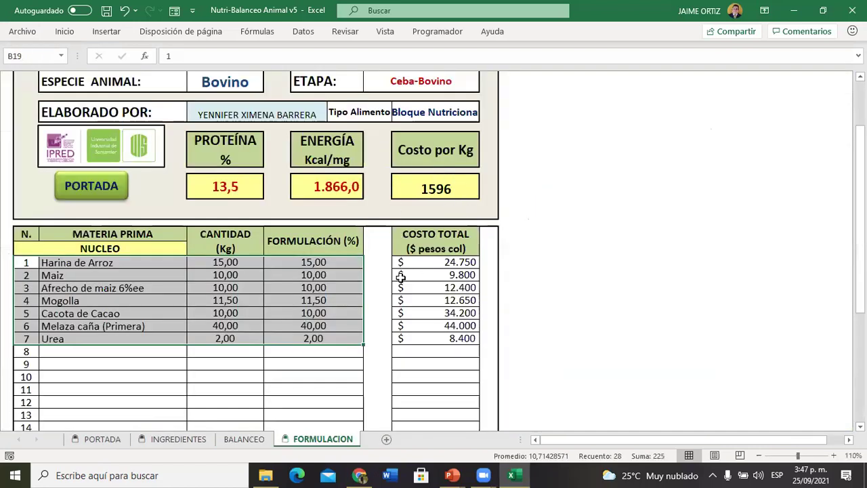
pyautogui.scroll(3, 309, 275)
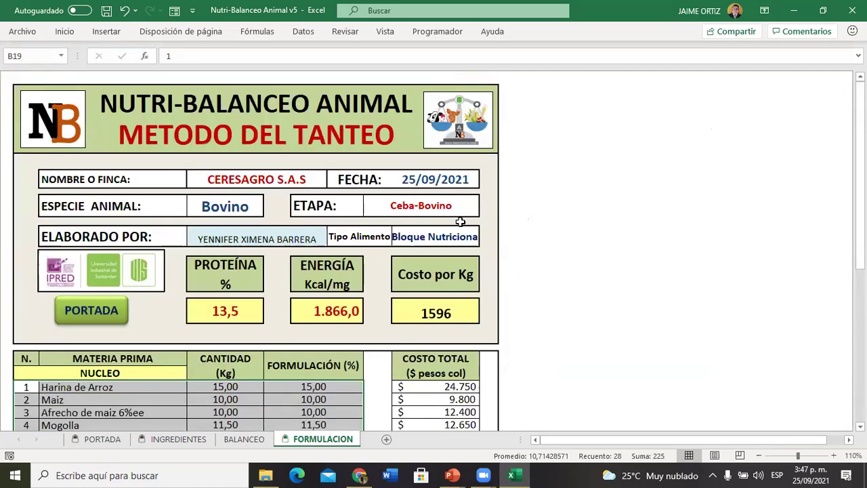
pyautogui.scroll(-6, 212, 440)
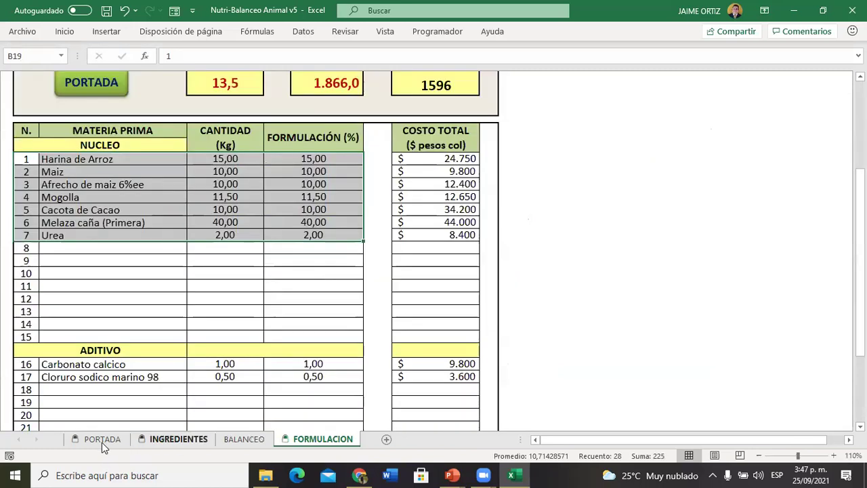
# Step: View the A.B Poligastrico diet in the DIETA CASERA section opened from PORTADA, and return to the header of the BALANCEO sheet
pyautogui.hotkey('ctrl', 'pageup')
pyautogui.hotkey('ctrl', 'pageup')
pyautogui.hotkey('ctrl', 'pageup')
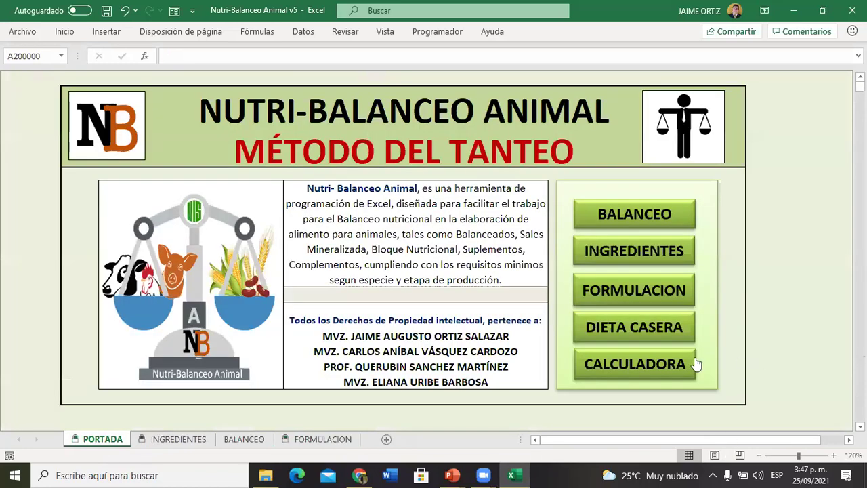
pyautogui.click(659, 326)
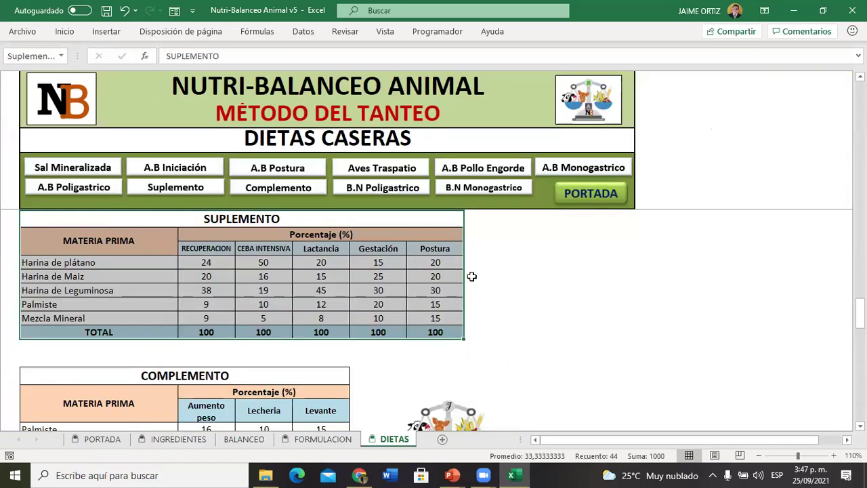
pyautogui.click(57, 195)
pyautogui.click(334, 262)
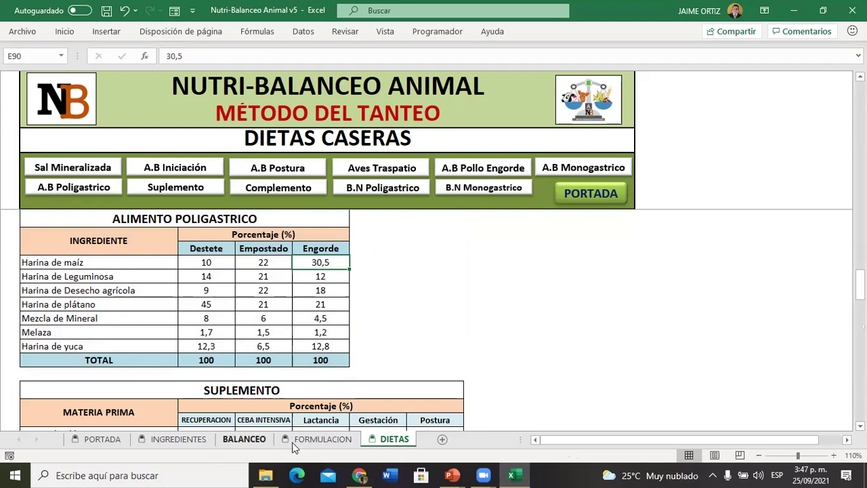
pyautogui.click(245, 439)
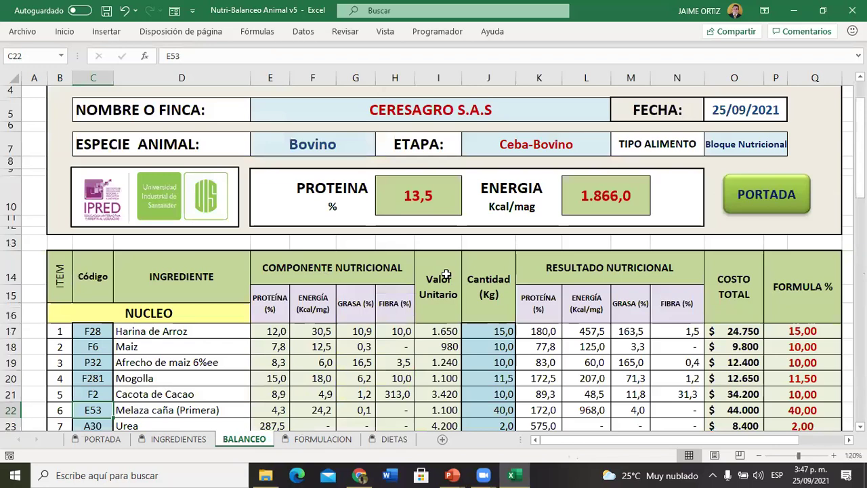
pyautogui.scroll(1, 447, 274)
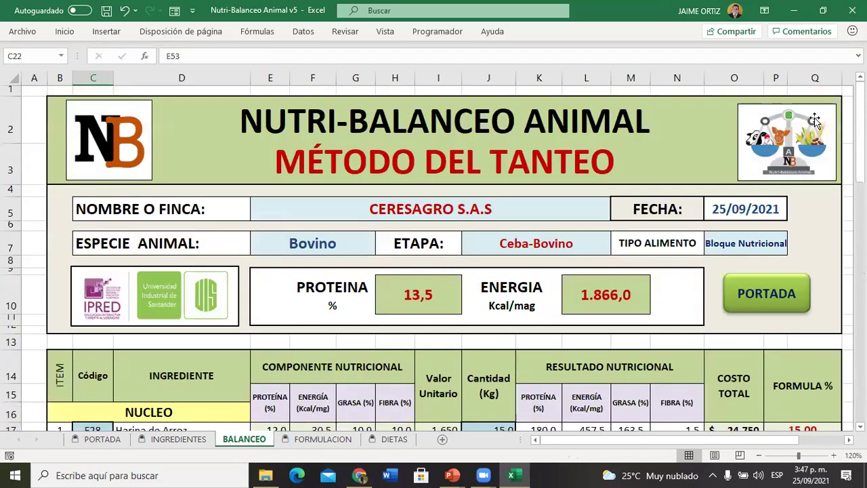